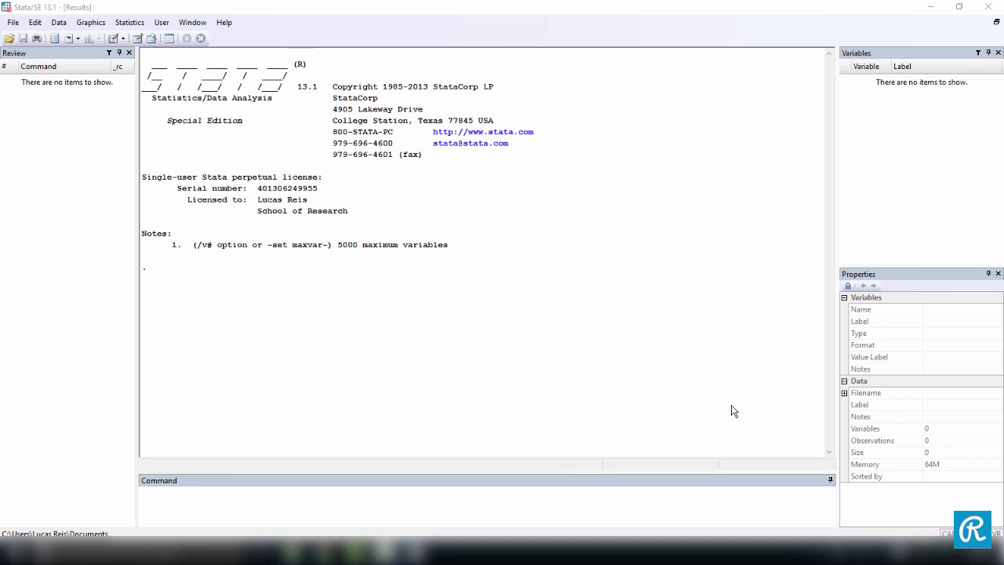
# Open the Data Editor with the edit command, close it, then reopen it from the toolbar in Edit mode.
pyautogui.click(735, 490)
pyautogui.write('ed')
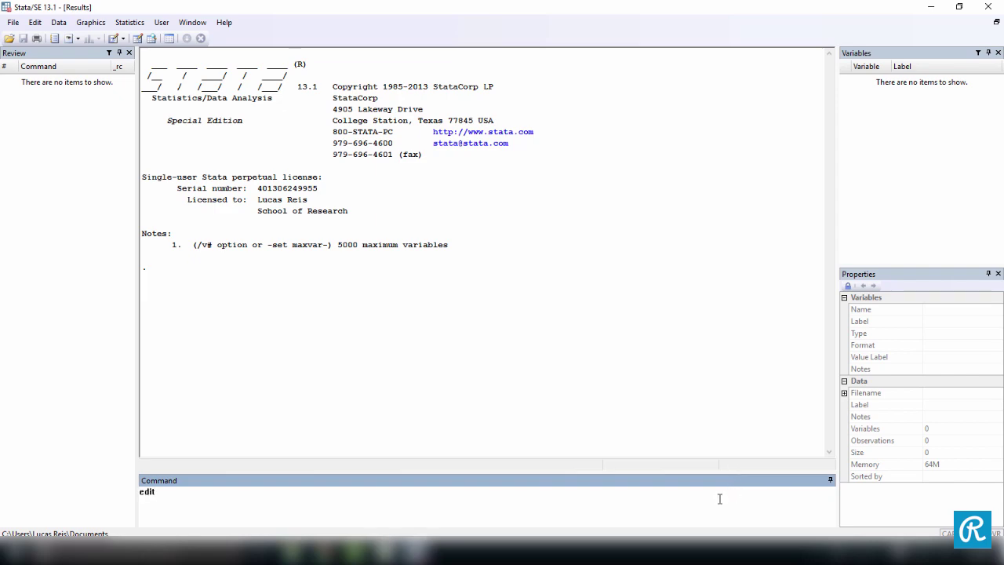
pyautogui.write('it')
pyautogui.press('Return')
pyautogui.click(990, 6)
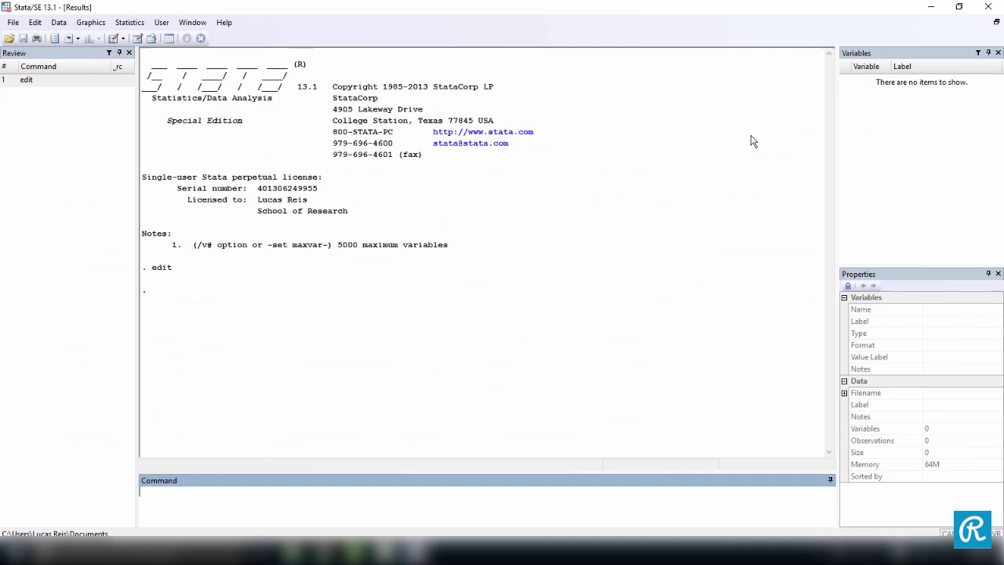
pyautogui.click(135, 39)
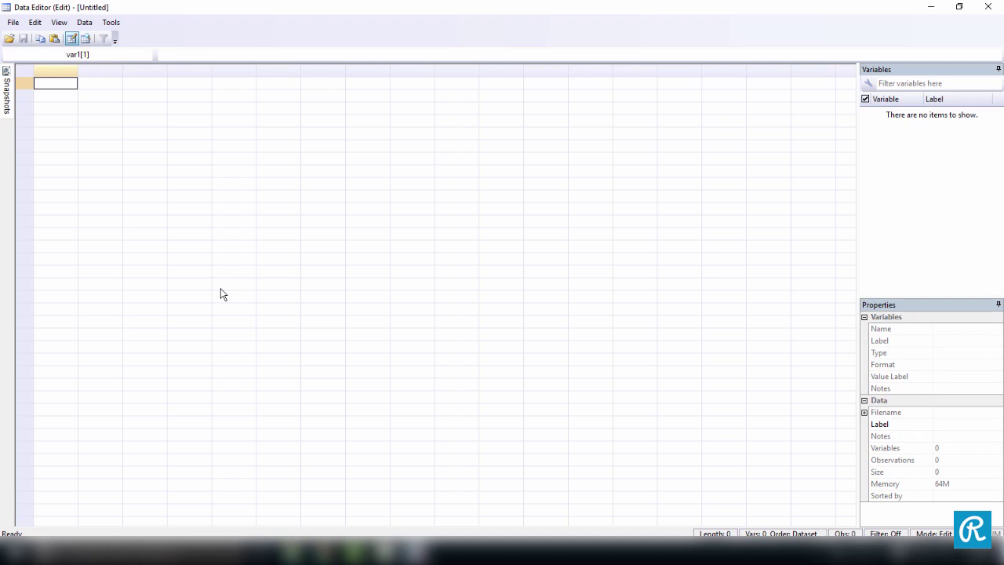
# In the MyProject folder, select the country_small workbook, CSV and TXT files in turn, then clear the selection.
pyautogui.click(294, 549)
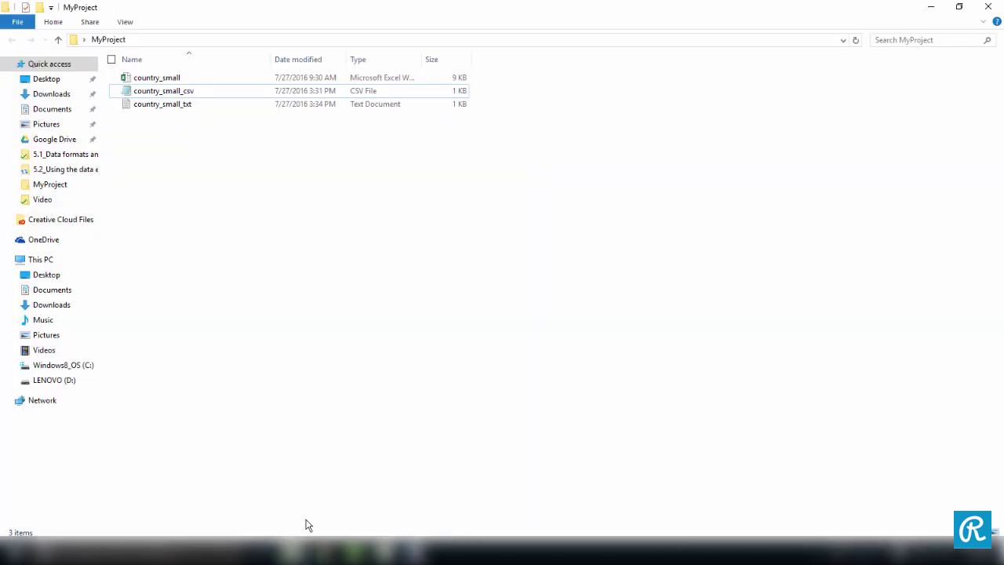
pyautogui.click(181, 81)
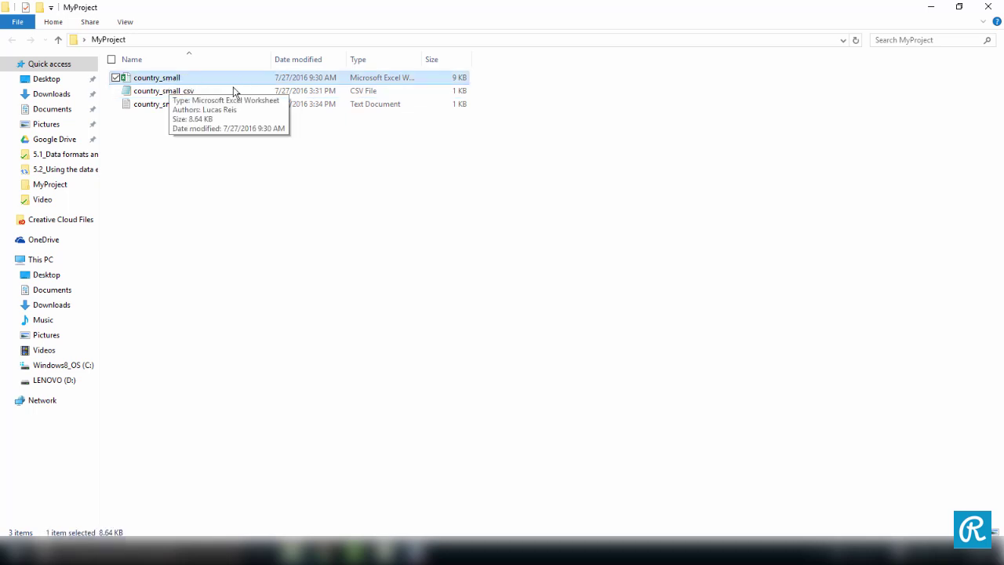
pyautogui.click(191, 94)
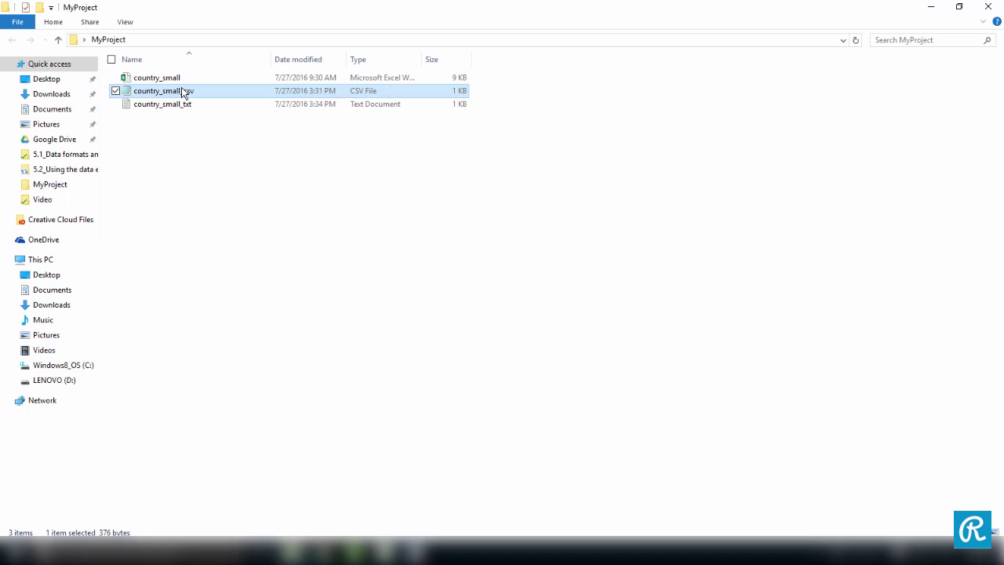
pyautogui.click(198, 103)
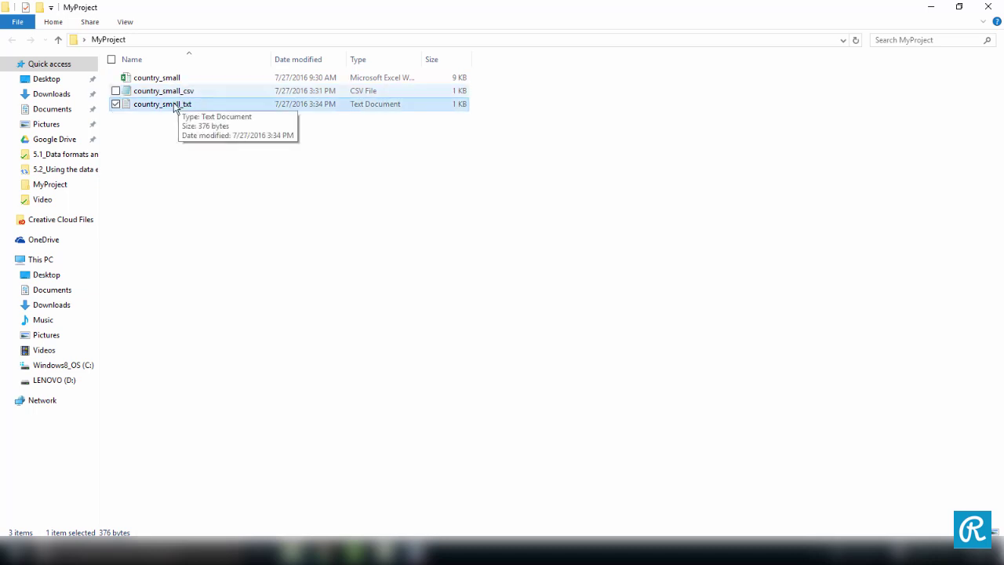
pyautogui.click(185, 131)
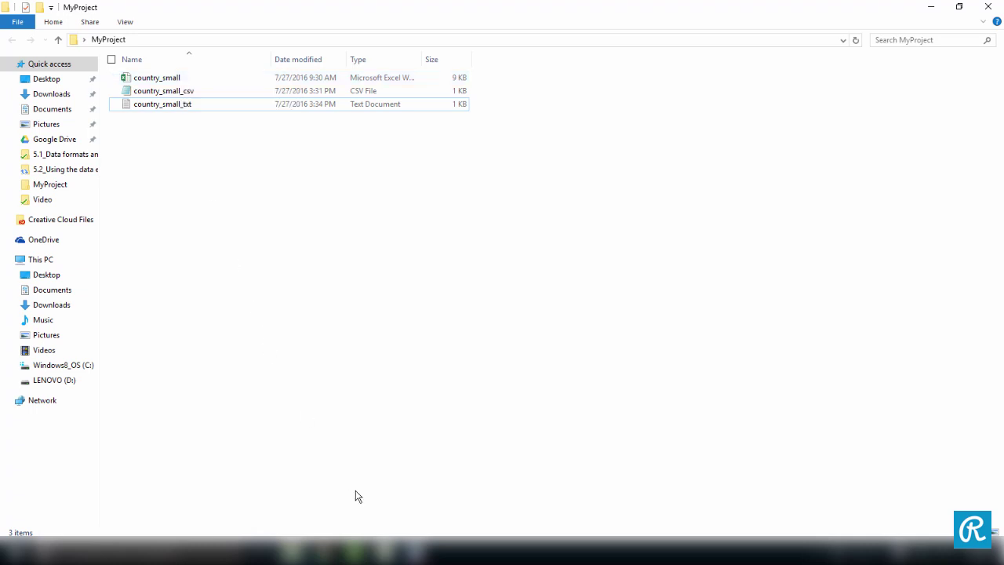
# Open the country_small workbook in Excel and country_small_csv in Notepad.
pyautogui.click(204, 83)
pyautogui.doubleClick(204, 83)
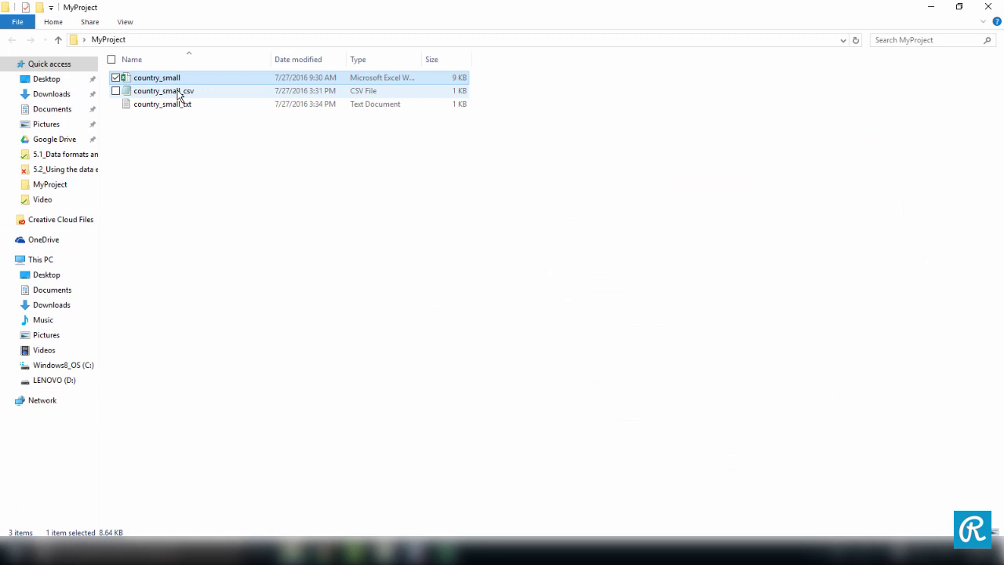
pyautogui.doubleClick(179, 94)
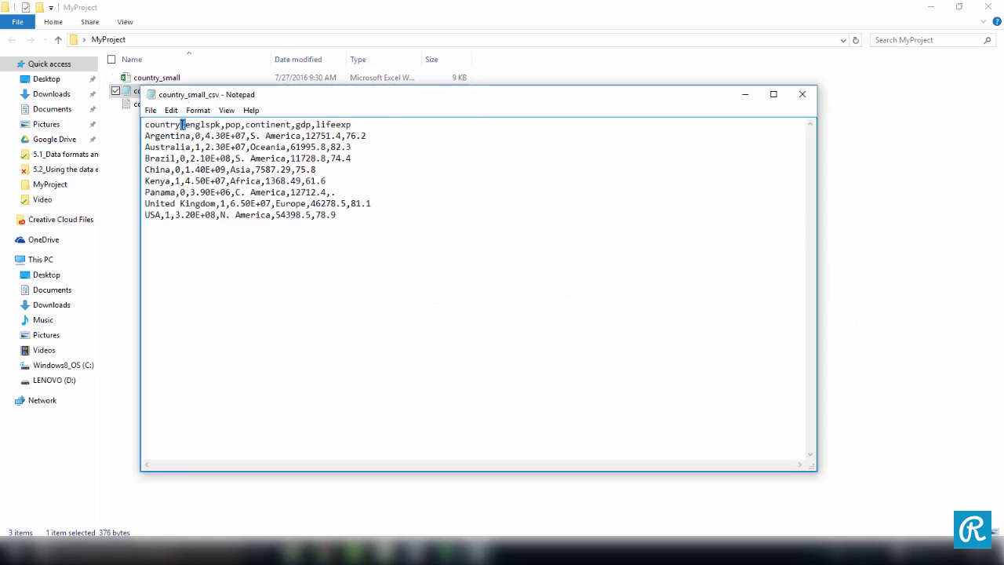
# Close the CSV file, open country_small_txt in Notepad, and return to Stata's empty Data Editor.
pyautogui.hotkey('alt', 'F4')
pyautogui.doubleClick(163, 105)
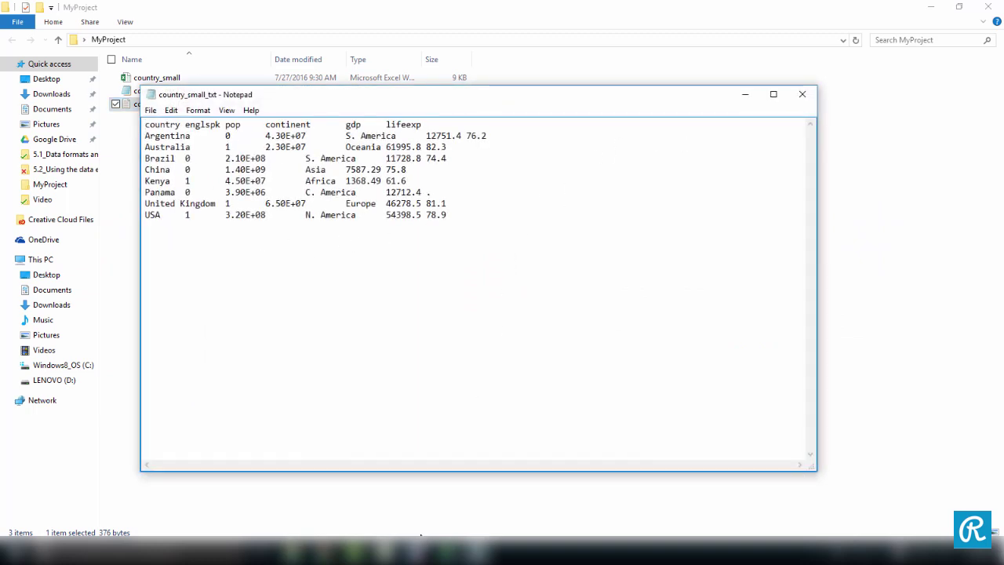
pyautogui.moveTo(418, 552)
pyautogui.click(475, 505)
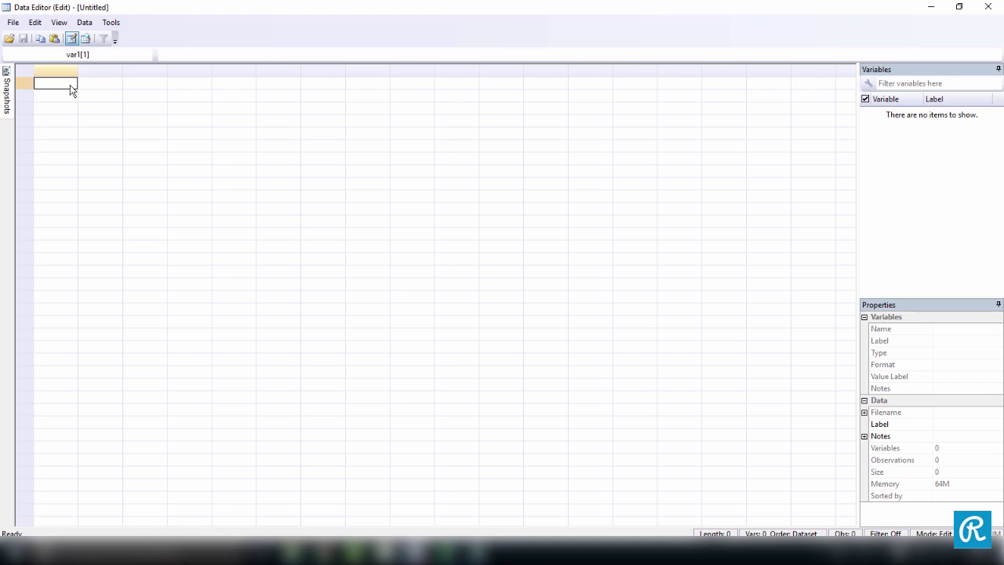
# Enter Argentina and Australia as the first var1 values and 78.9 as USA's var6 value.
pyautogui.write('Argentina')
pyautogui.press('Return')
pyautogui.write('Aust')
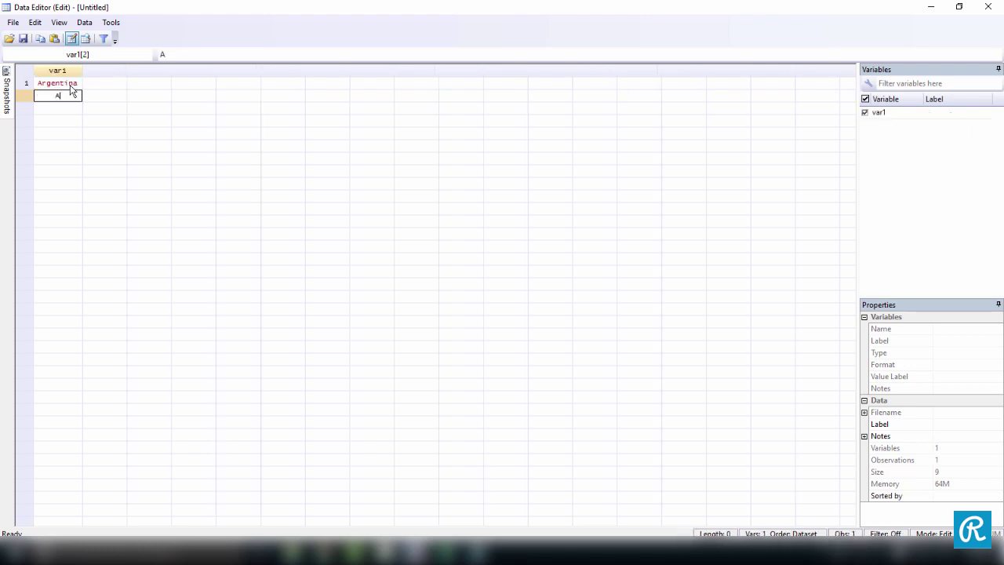
pyautogui.write('ralin')
pyautogui.press('Return')
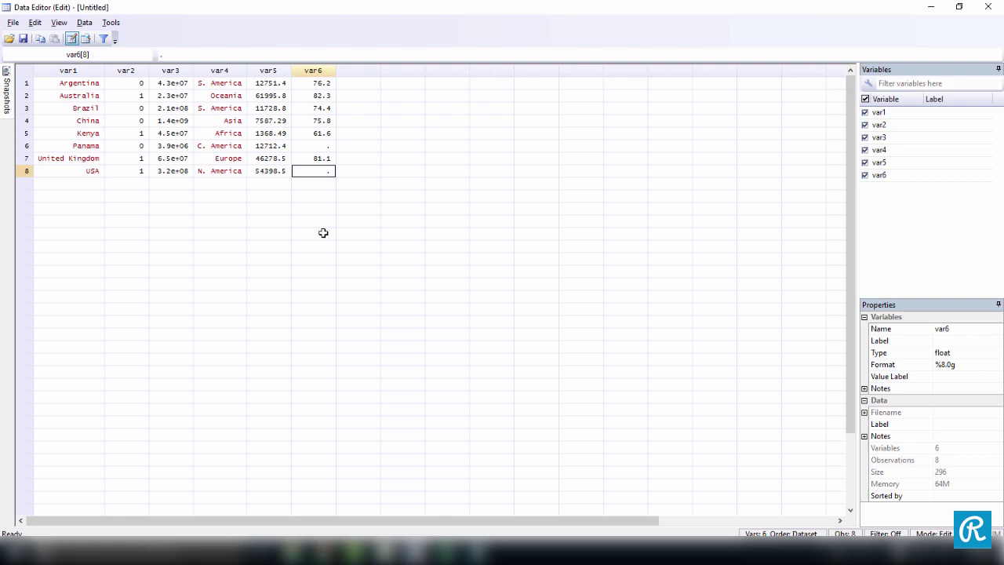
pyautogui.write('78.9')
pyautogui.press('Return')
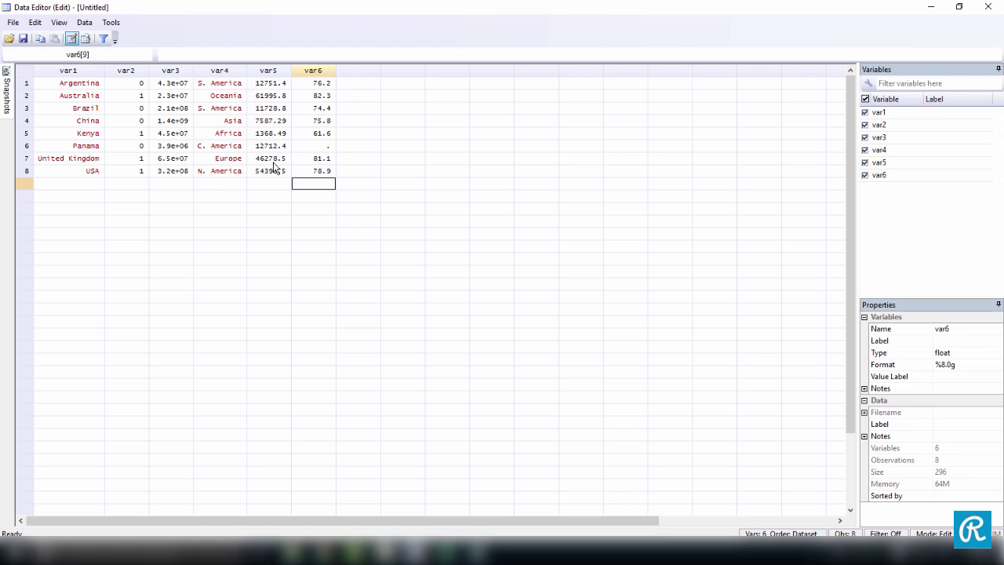
# Inspect the var1, var2 and var3 columns and their types, ending with var1 selected.
pyautogui.click(64, 71)
pyautogui.click(121, 74)
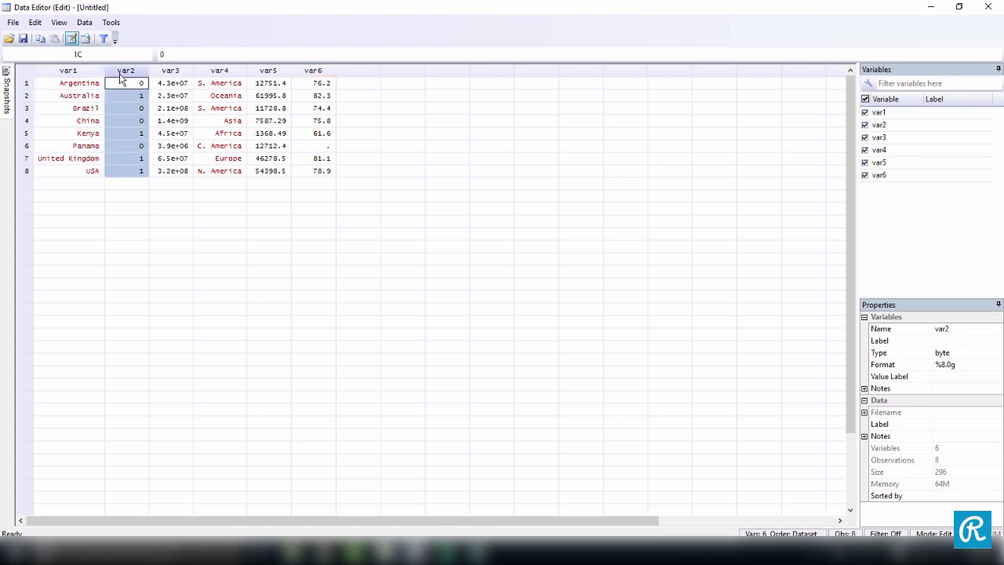
pyautogui.click(161, 72)
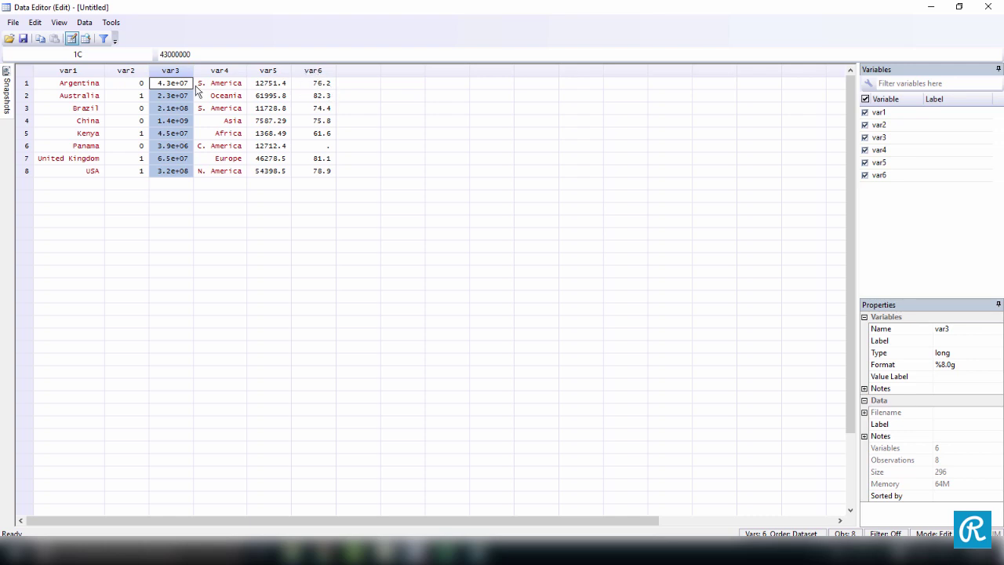
pyautogui.click(87, 74)
pyautogui.click(129, 74)
pyautogui.click(169, 76)
pyautogui.click(77, 72)
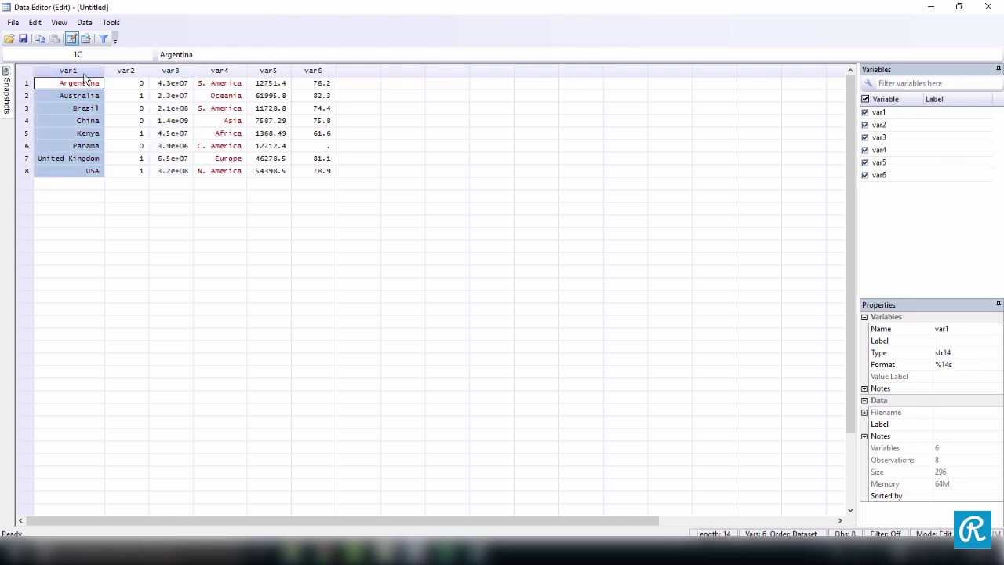
# Rename var1 to country in the Properties pane's Name field.
pyautogui.click(942, 328)
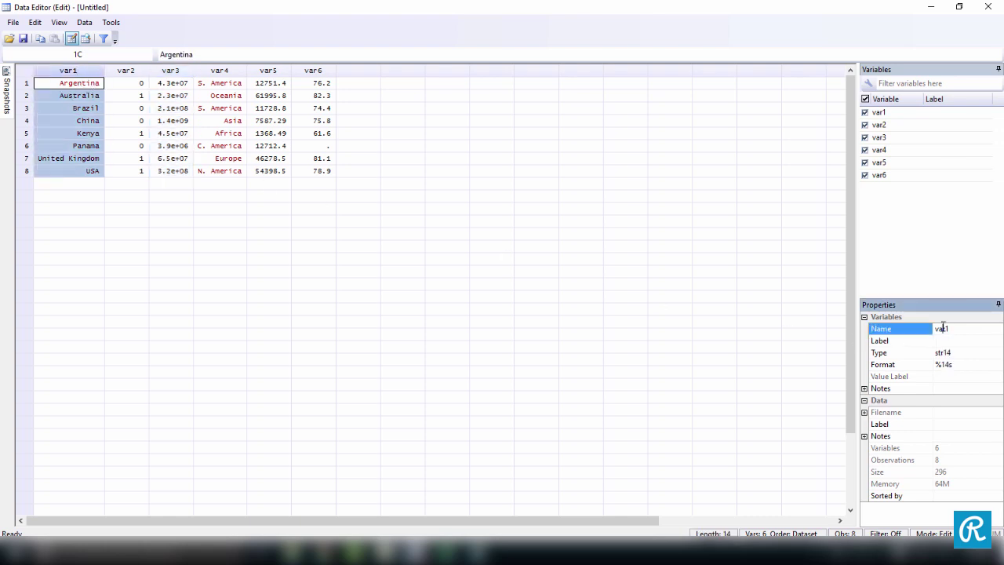
pyautogui.moveTo(960, 327); pyautogui.dragTo(934, 327)
pyautogui.press('BackSpace')
pyautogui.write('country')
pyautogui.press('Return')
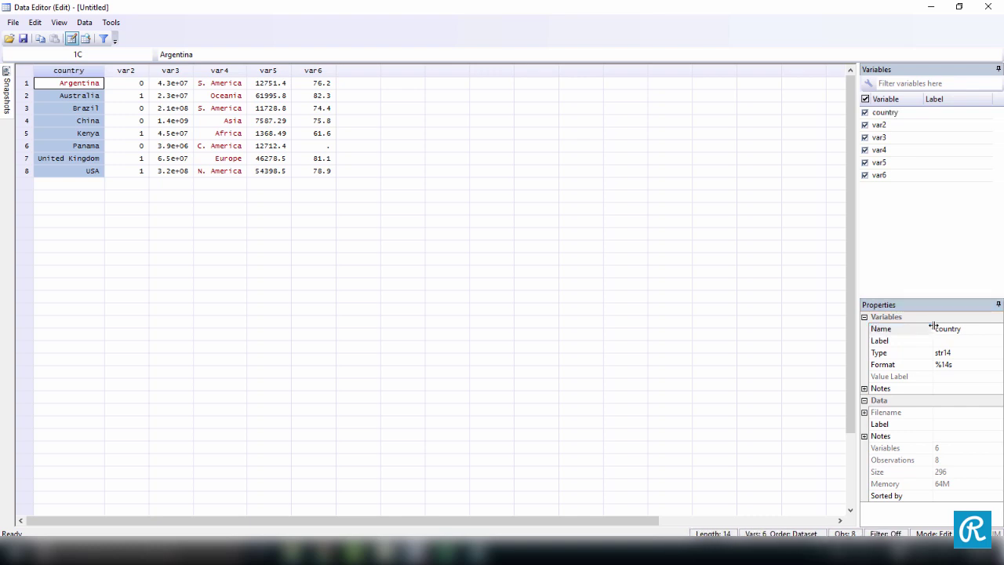
pyautogui.click(675, 212)
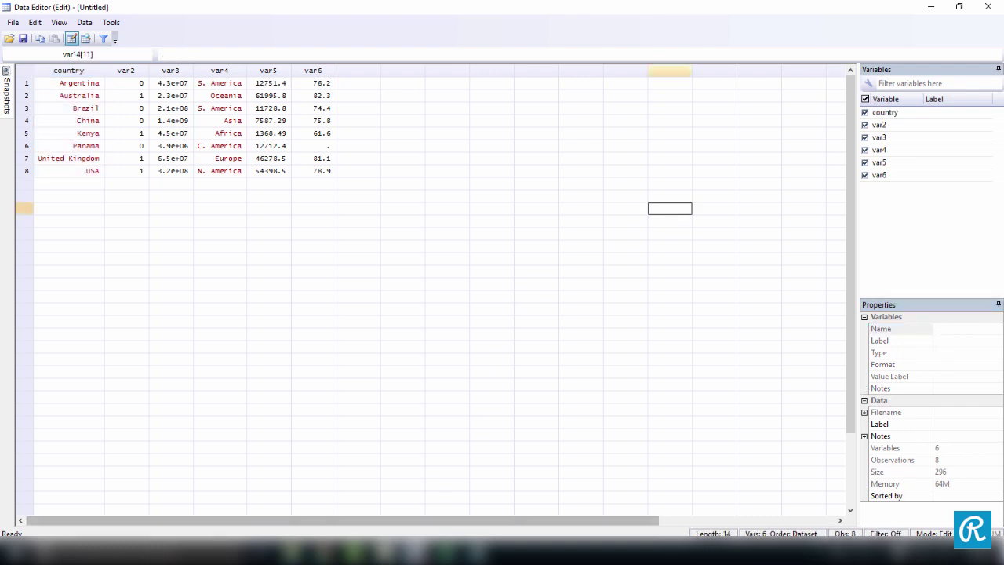
# Rename var2 to englspk with a rename command and view its properties in the Data Editor.
pyautogui.click(401, 525)
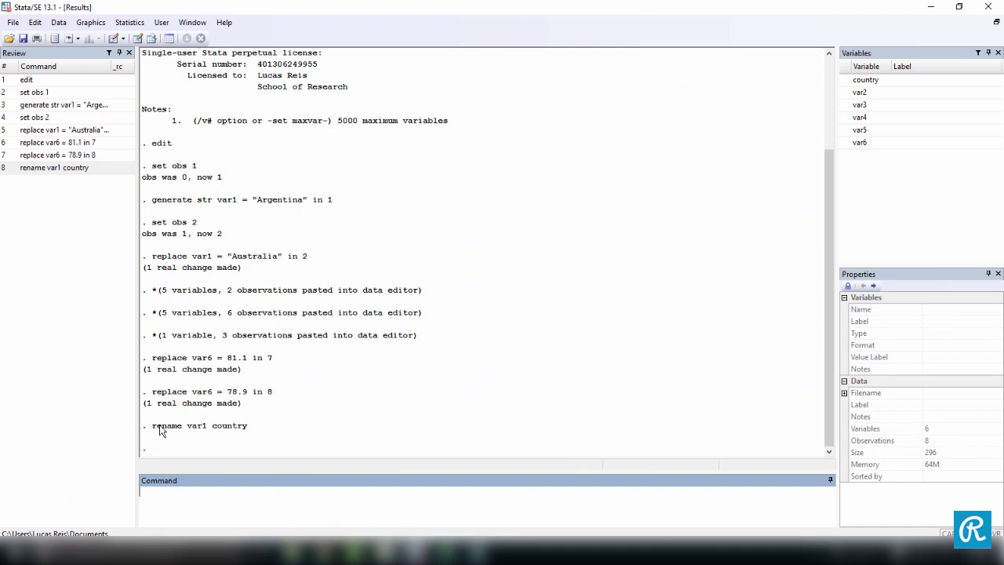
pyautogui.moveTo(153, 428); pyautogui.dragTo(246, 432)
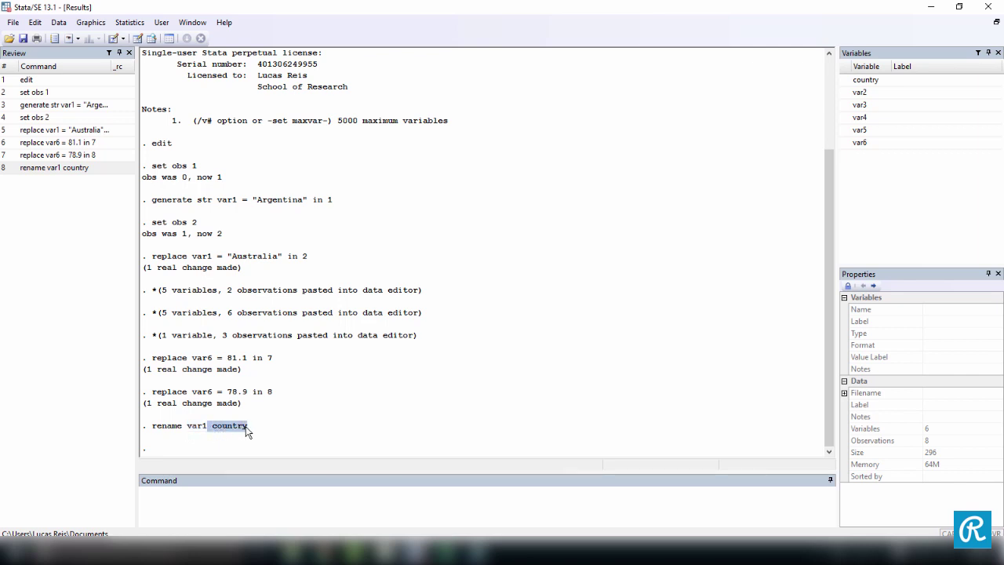
pyautogui.click(259, 502)
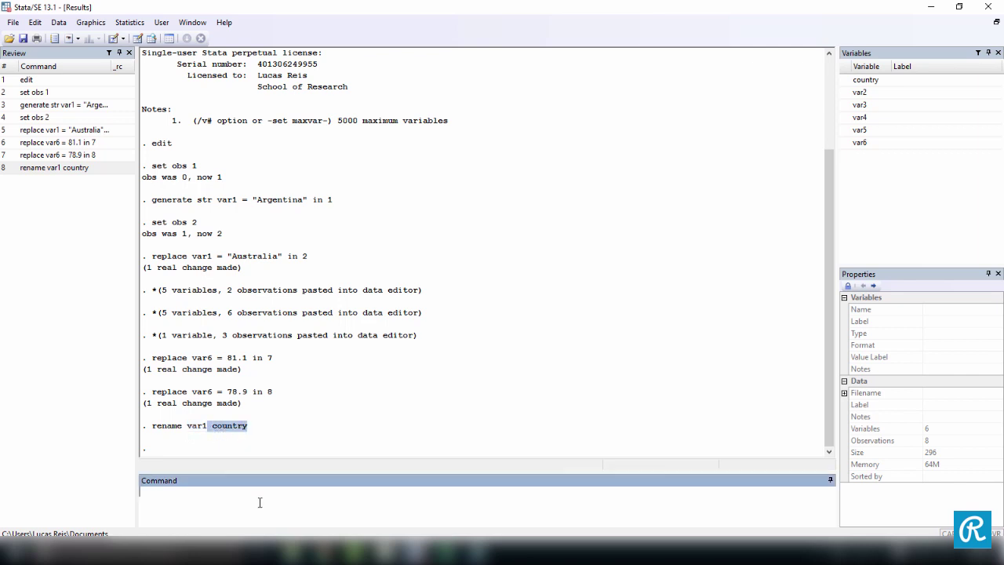
pyautogui.write('renam va')
pyautogui.press('BackSpace')
pyautogui.press('BackSpace')
pyautogui.press('BackSpace')
pyautogui.write('var2 englsp')
pyautogui.press('Return')
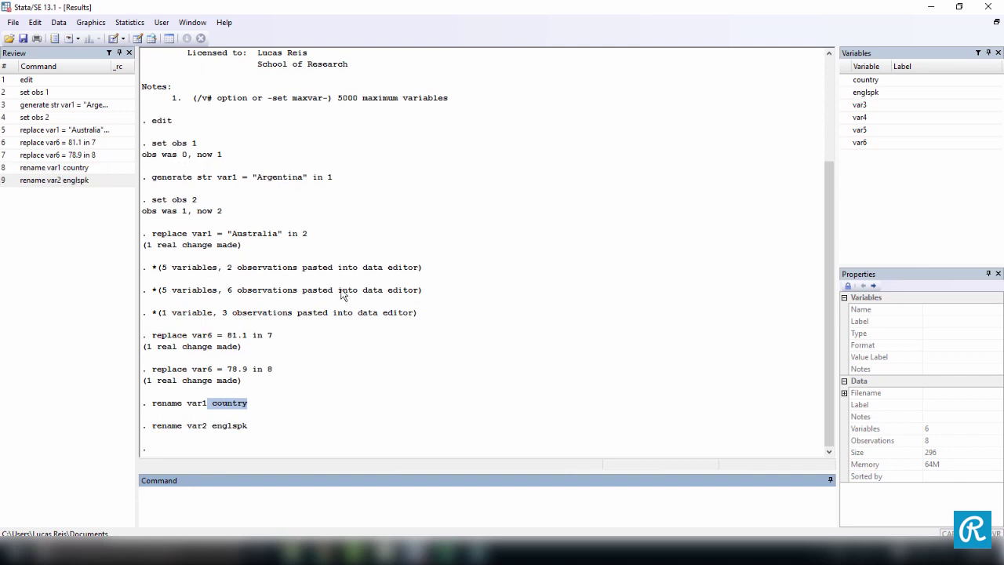
pyautogui.click(863, 94)
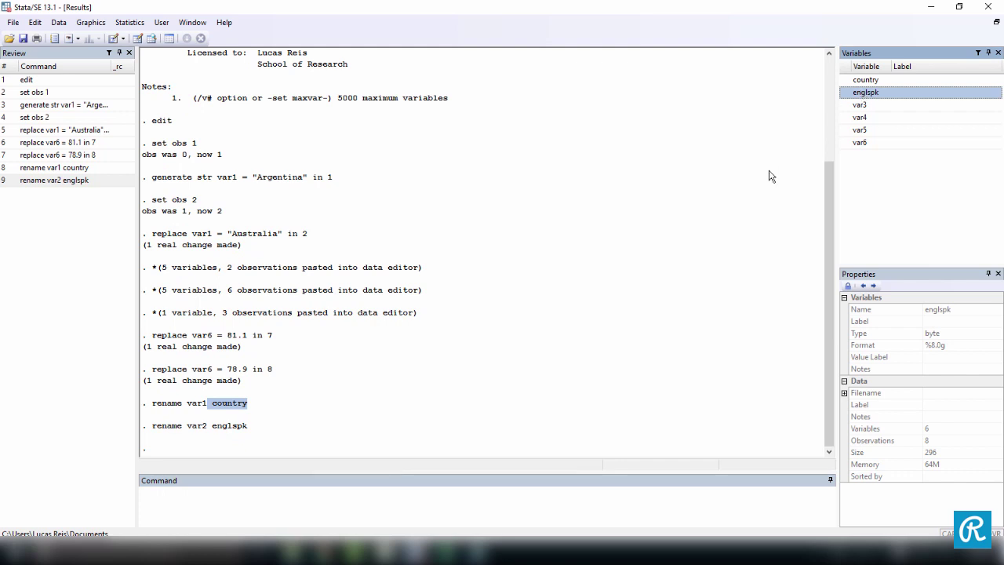
pyautogui.click(444, 511)
# Check the englspk and var3 columns, then rename var3–var6 to pop, continent, gdp and lifeexp.
pyautogui.moveTo(450, 549)
pyautogui.click(451, 521)
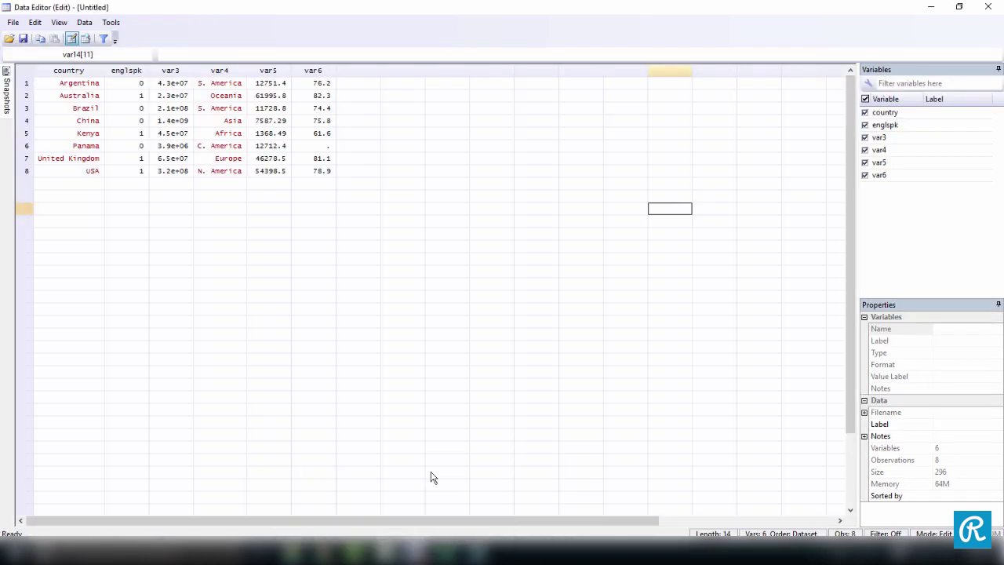
pyautogui.click(127, 72)
pyautogui.click(167, 71)
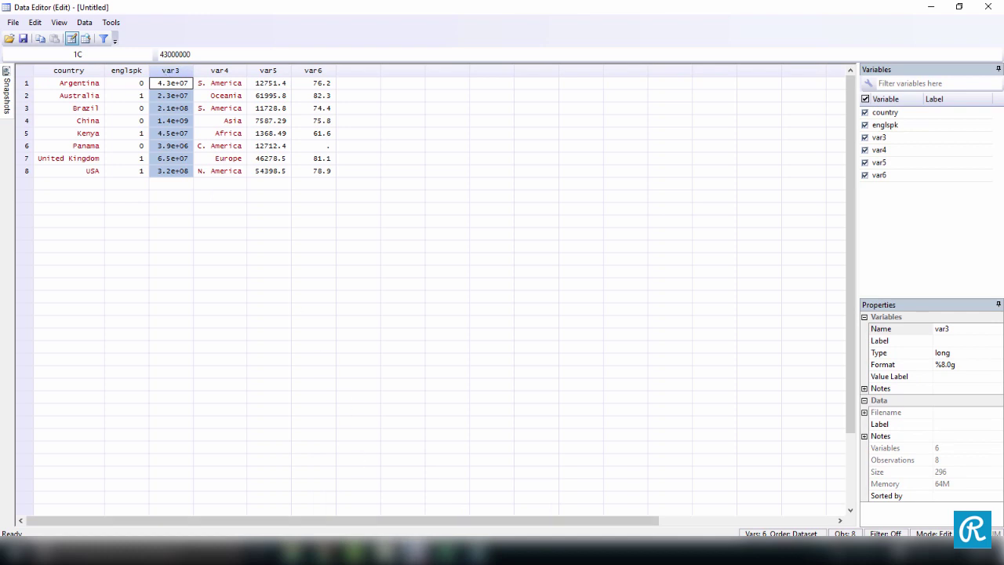
pyautogui.moveTo(415, 549)
pyautogui.click(383, 523)
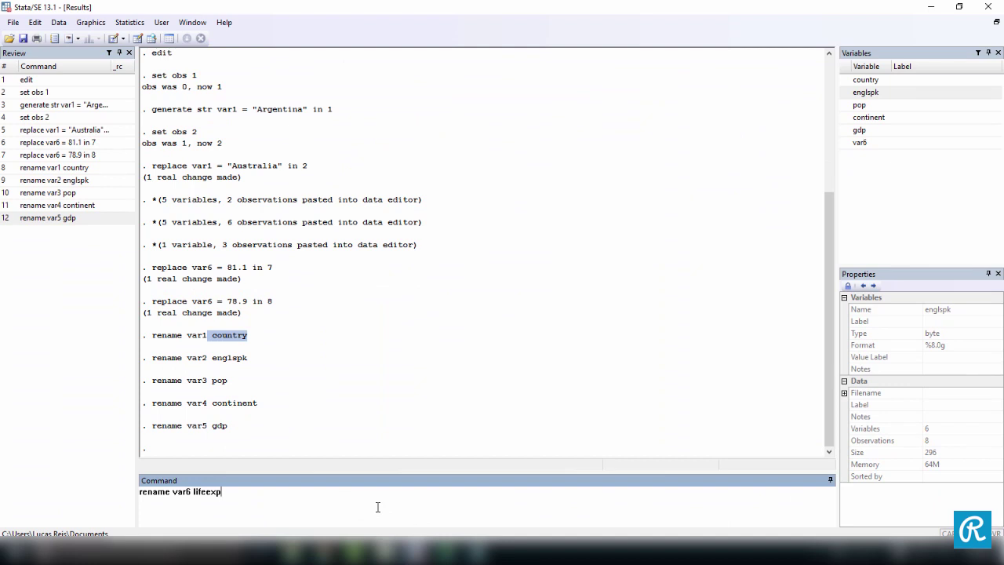
pyautogui.press('Return')
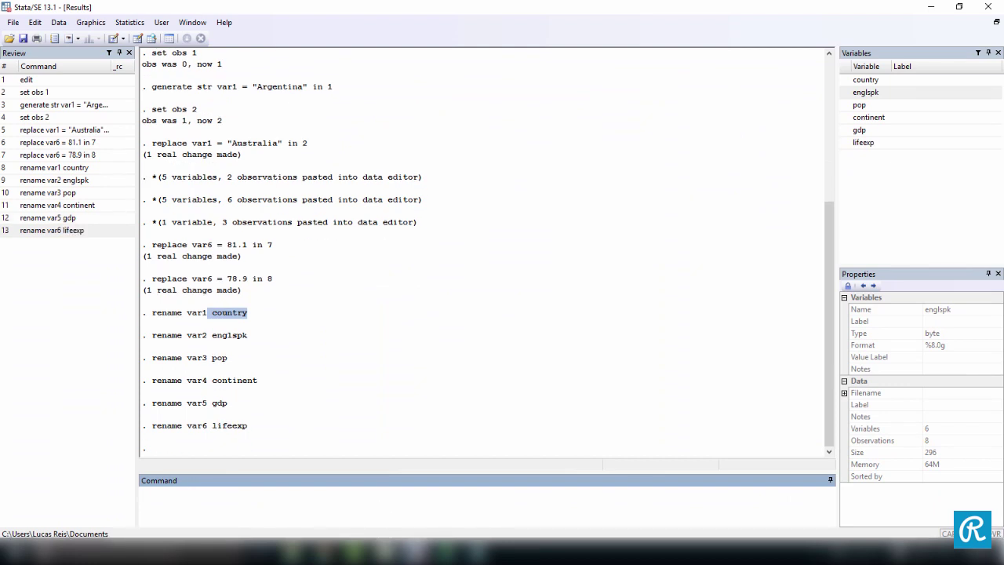
# Verify USA's lifeexp value 78.9 in the Data Editor, then close the editor.
pyautogui.click(416, 551)
pyautogui.click(484, 497)
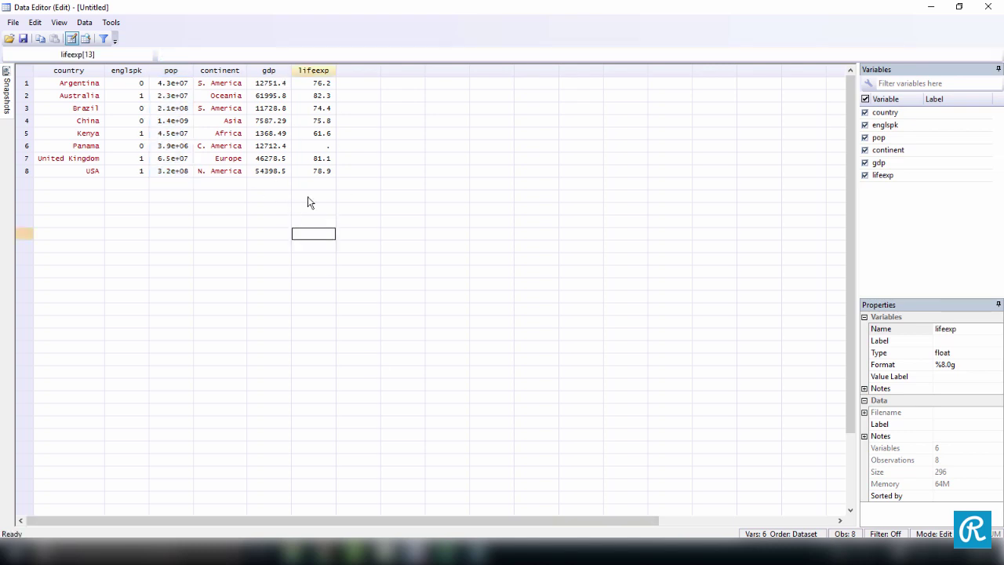
pyautogui.click(343, 185)
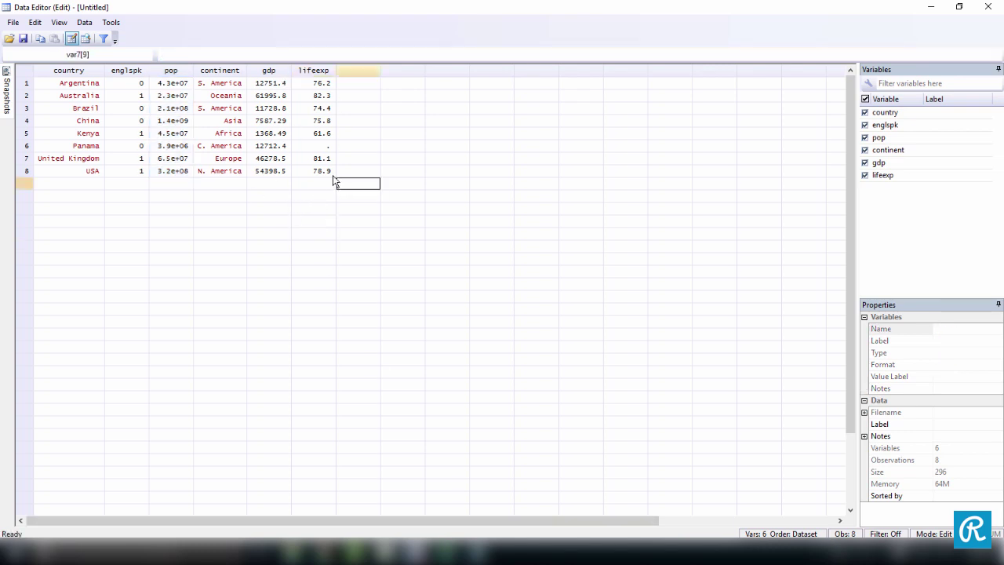
pyautogui.click(330, 174)
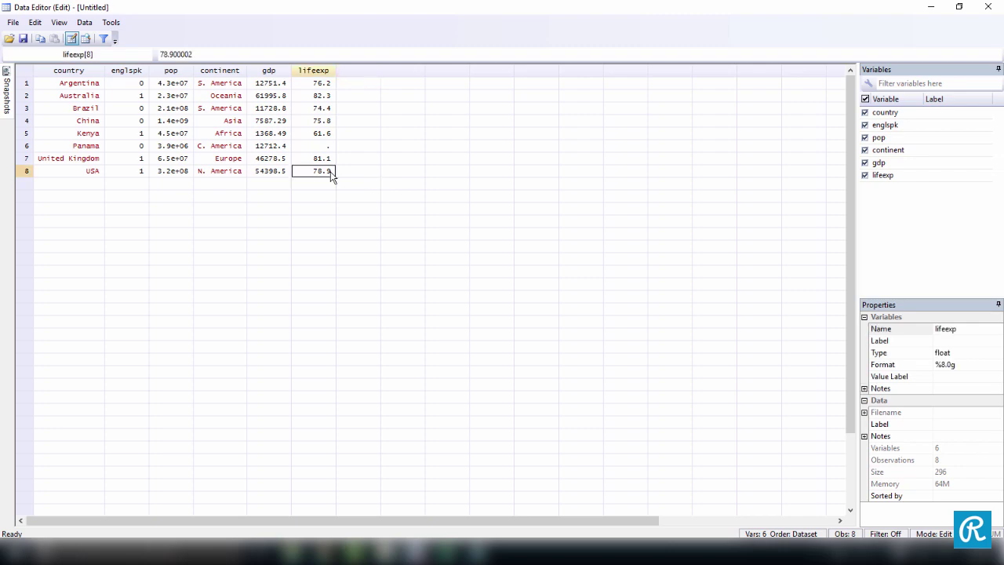
pyautogui.click(990, 8)
# Clear all data from memory and switch to the country_small workbook in Excel.
pyautogui.write('clear all')
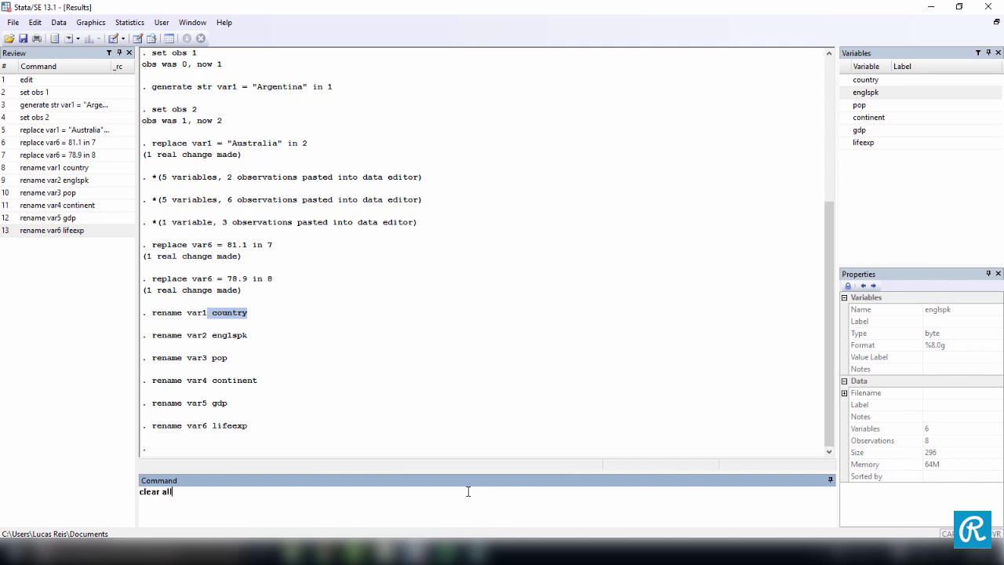
pyautogui.press('Return')
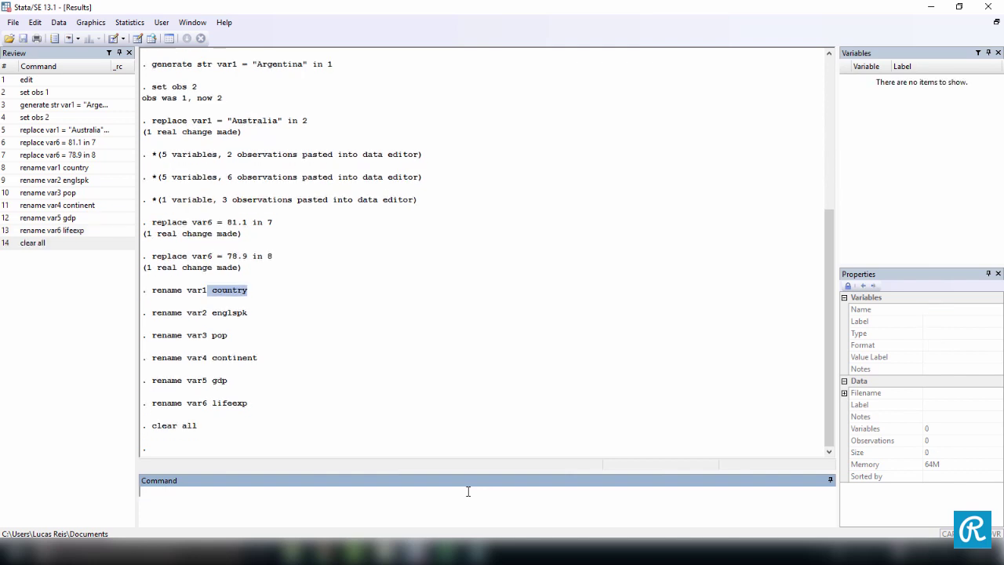
pyautogui.hotkey('alt', 'Tab')
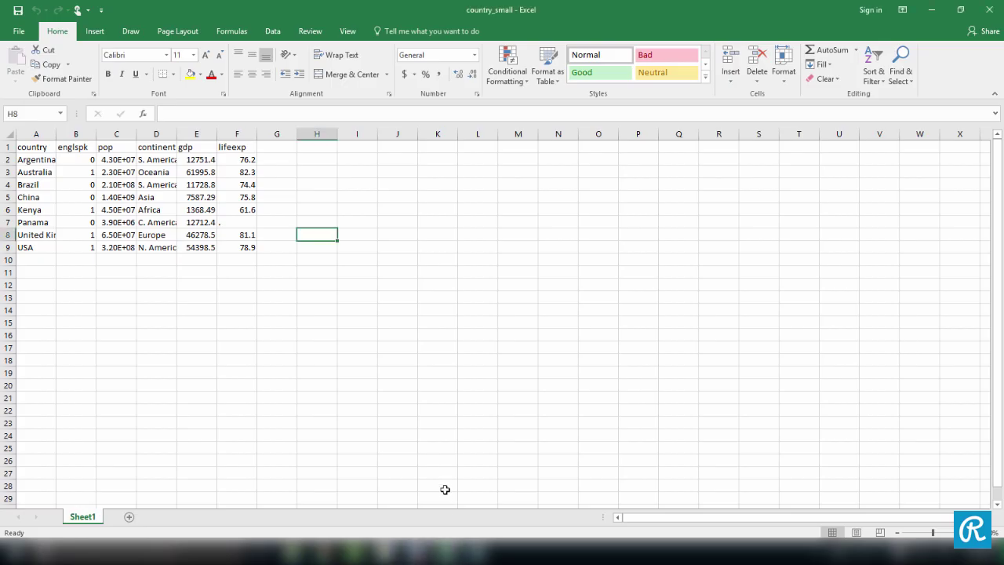
# Select the country_small table A1:F9 including headers and copy it.
pyautogui.click(246, 247)
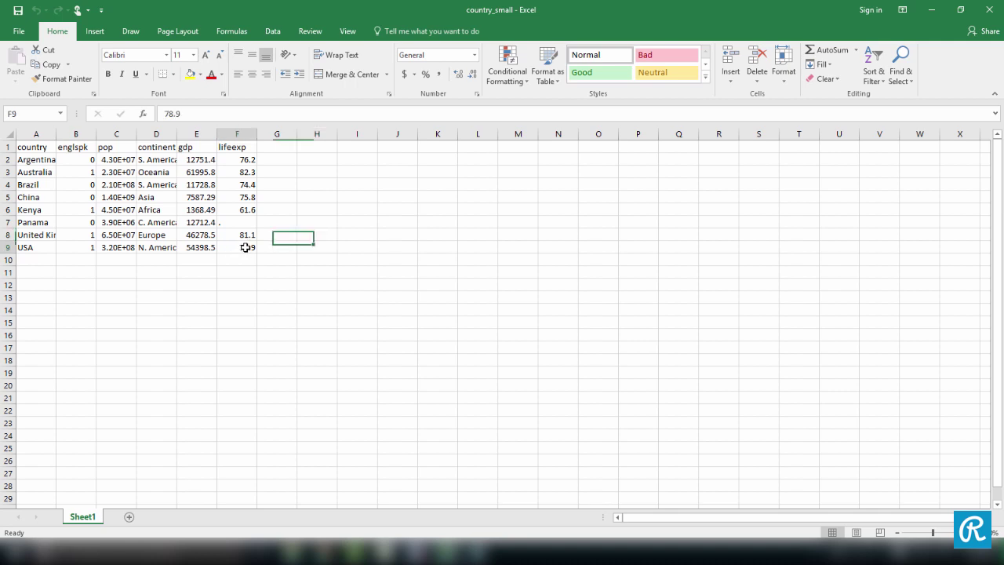
pyautogui.moveTo(246, 247); pyautogui.dragTo(36, 138)
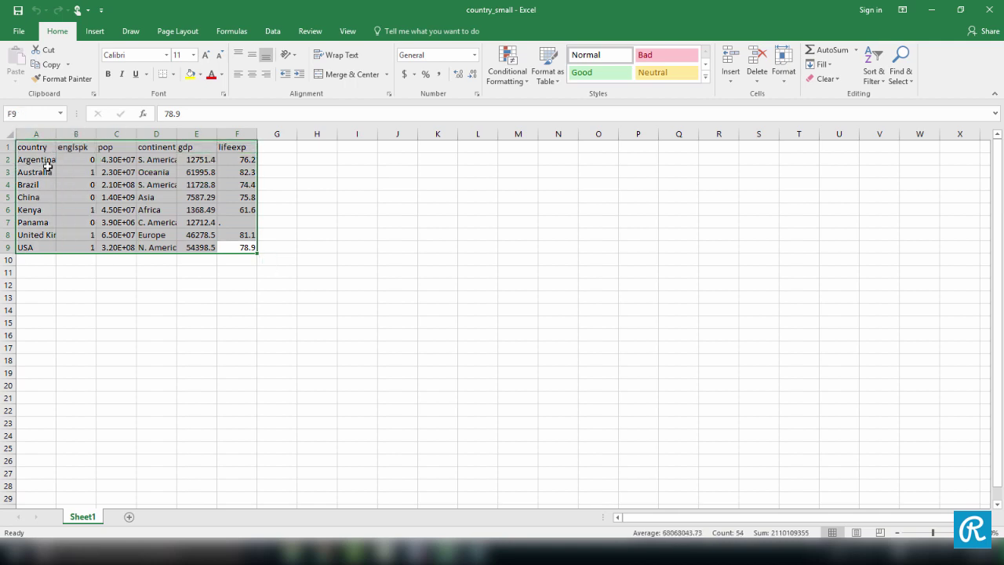
pyautogui.rightClick(44, 164)
pyautogui.click(88, 195)
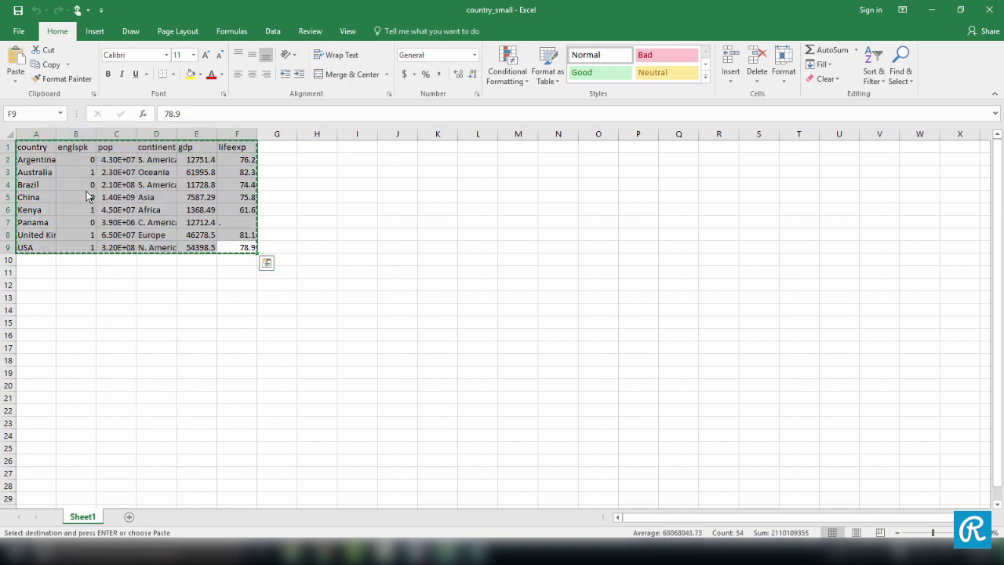
# Open an empty Data Editor with edit and paste the copied Excel table into the first cell.
pyautogui.hotkey('alt', 'Tab')
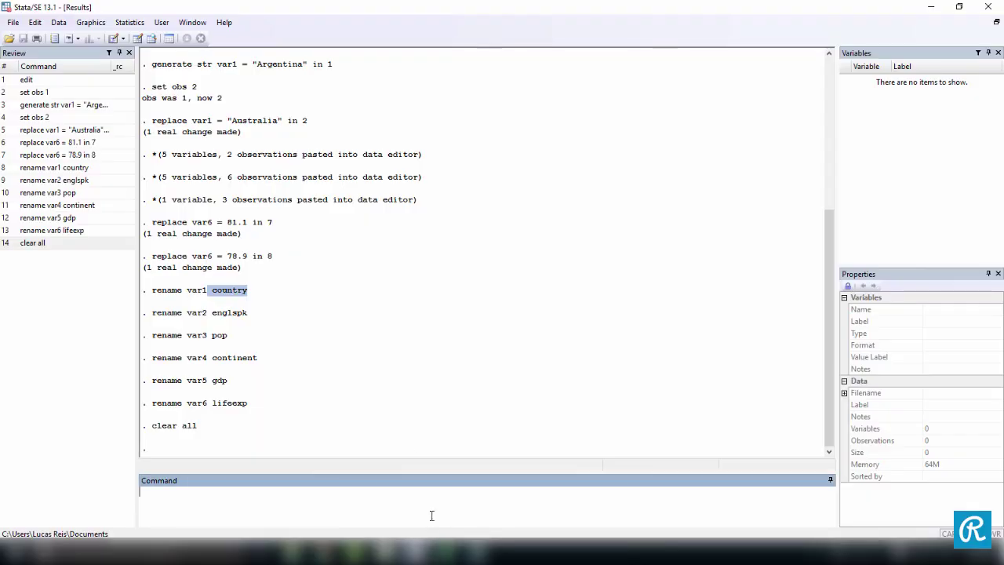
pyautogui.write('edit')
pyautogui.press('Return')
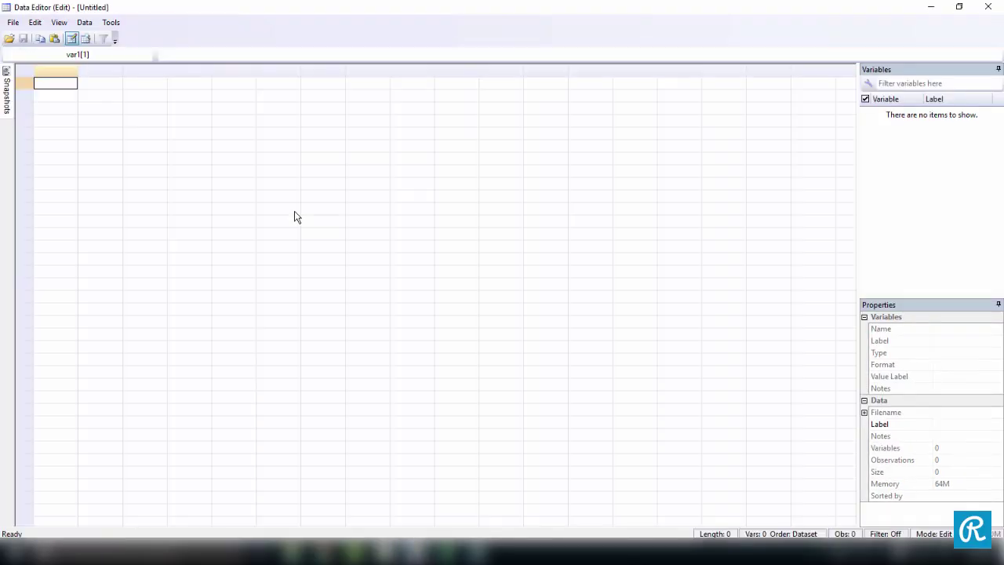
pyautogui.rightClick(69, 84)
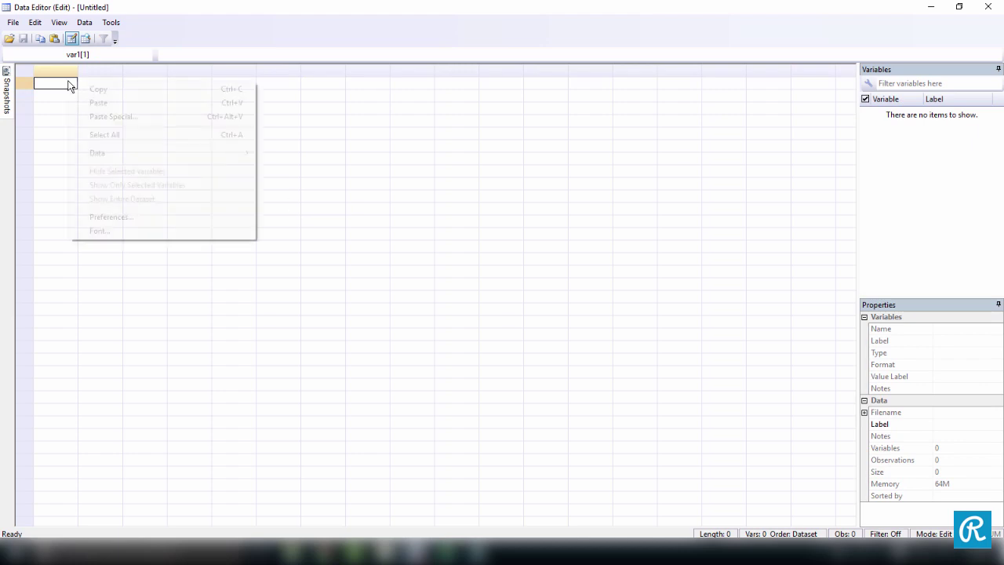
pyautogui.click(101, 103)
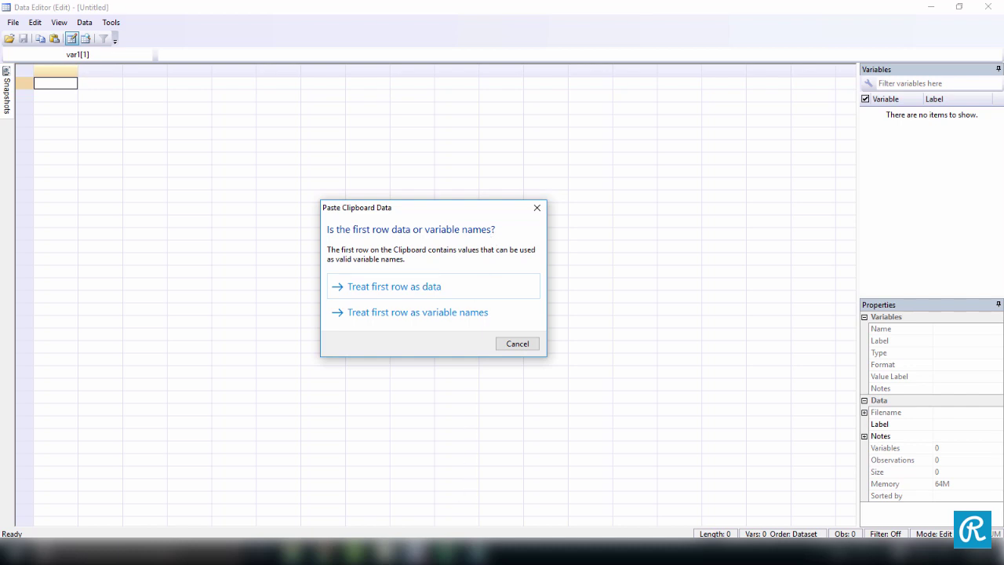
# Check Excel's header row, then have Stata use the first row as variable names.
pyautogui.click(446, 552)
pyautogui.moveTo(31, 147); pyautogui.dragTo(236, 149)
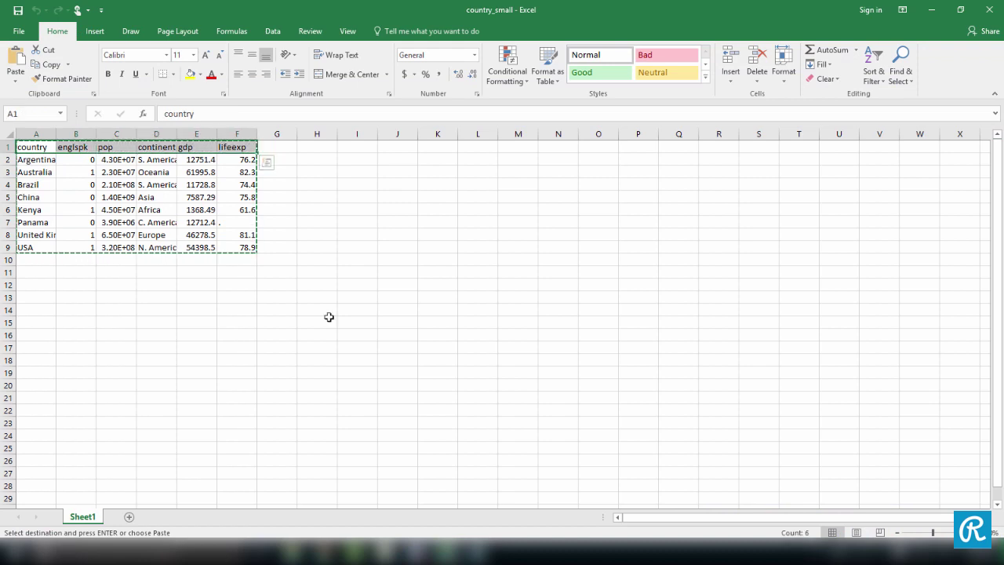
pyautogui.click(416, 552)
pyautogui.click(455, 512)
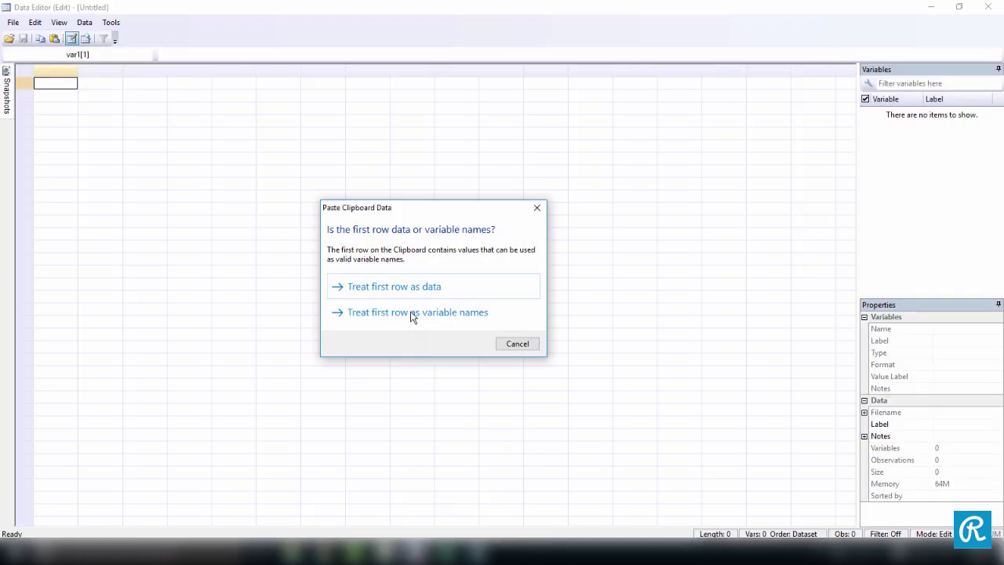
pyautogui.click(502, 315)
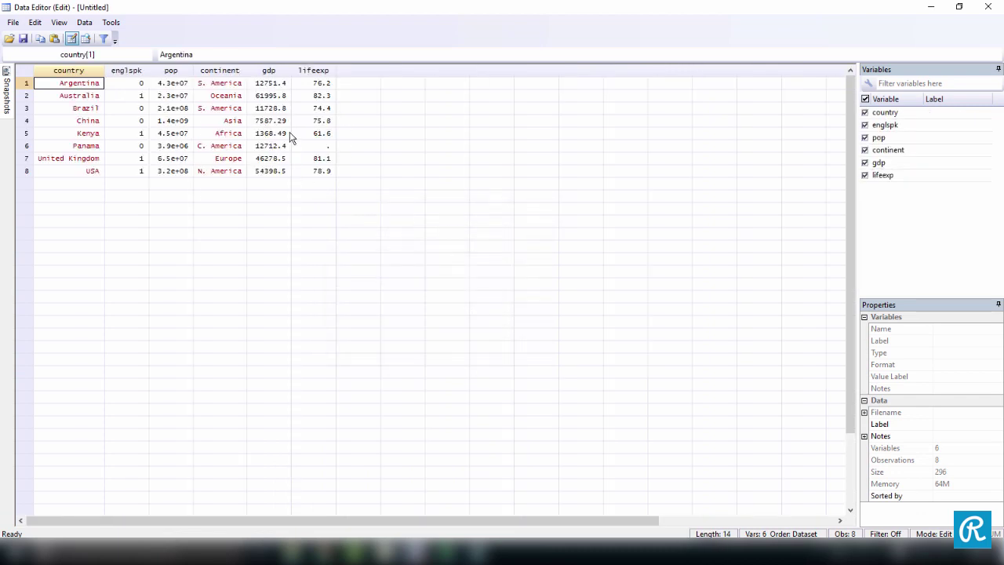
# Inspect the lifeexp values, including Panama's missing one, then close the Excel workbook without saving.
pyautogui.click(316, 146)
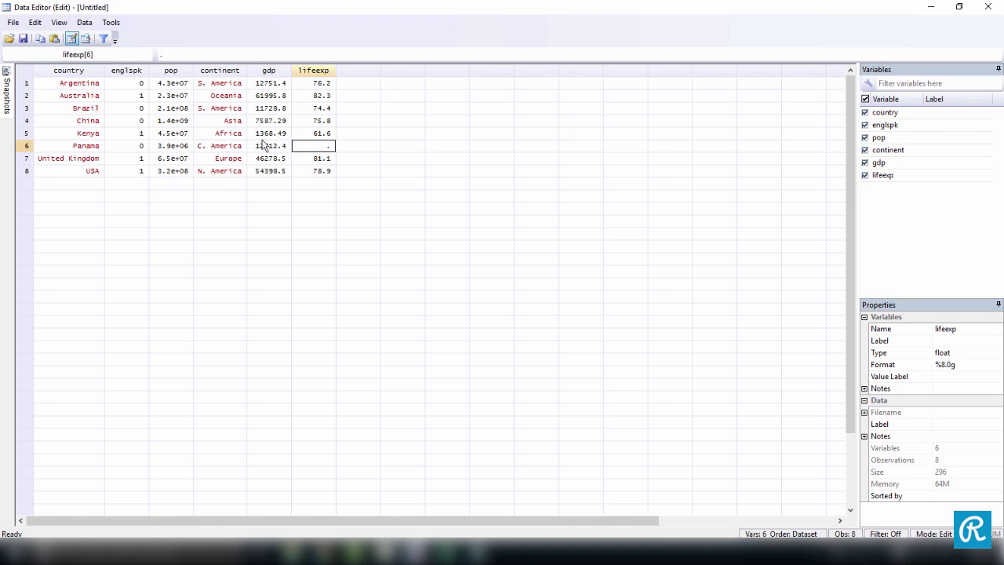
pyautogui.click(333, 185)
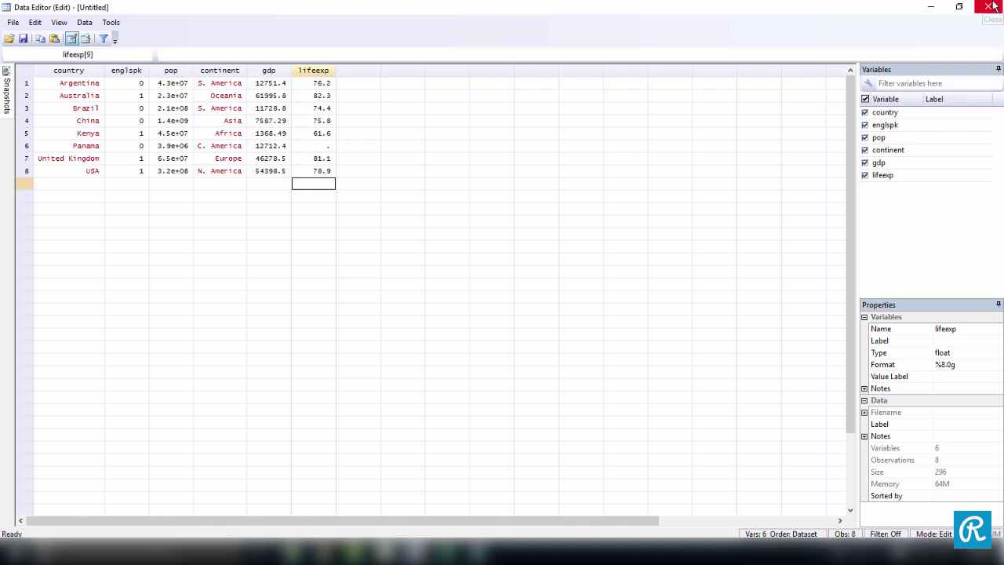
pyautogui.click(420, 552)
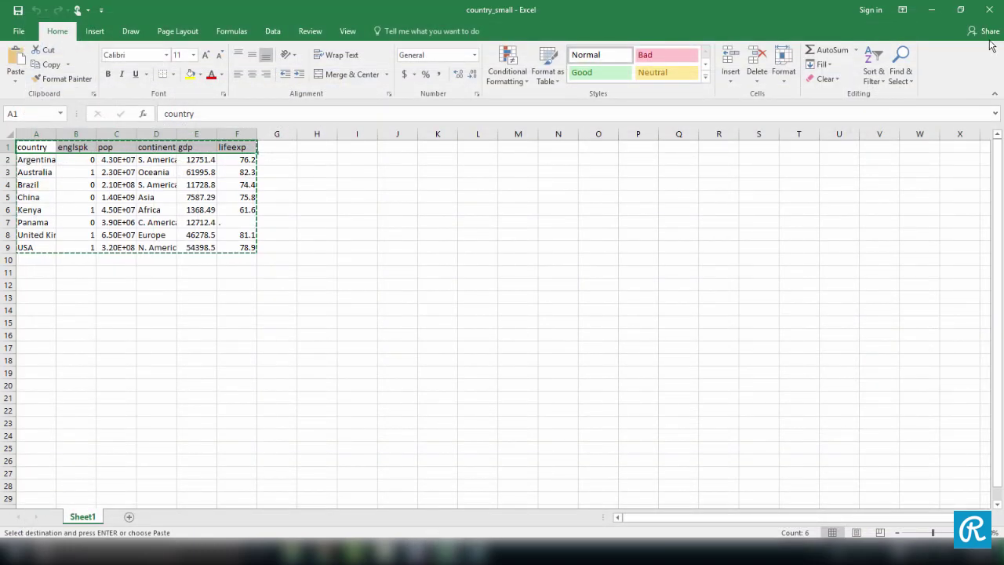
pyautogui.click(990, 9)
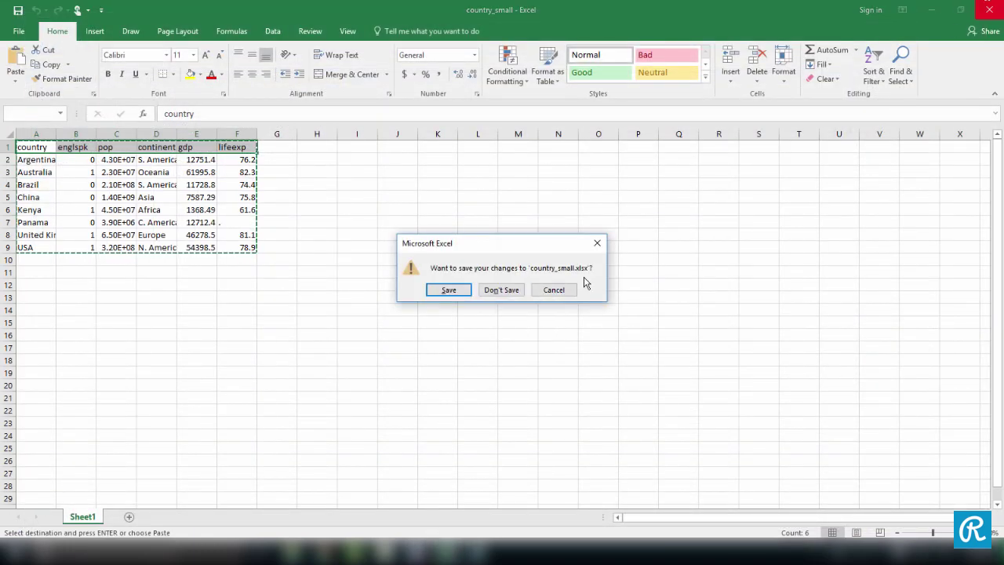
pyautogui.click(511, 292)
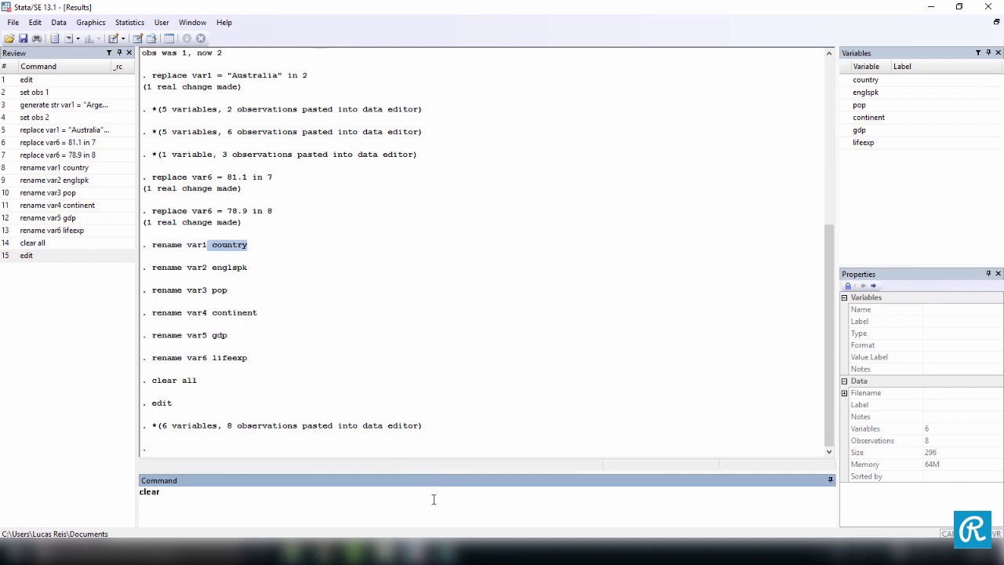
# Run clear all, select the whole table in country_small_txt, and reopen an empty Data Editor.
pyautogui.press('Return')
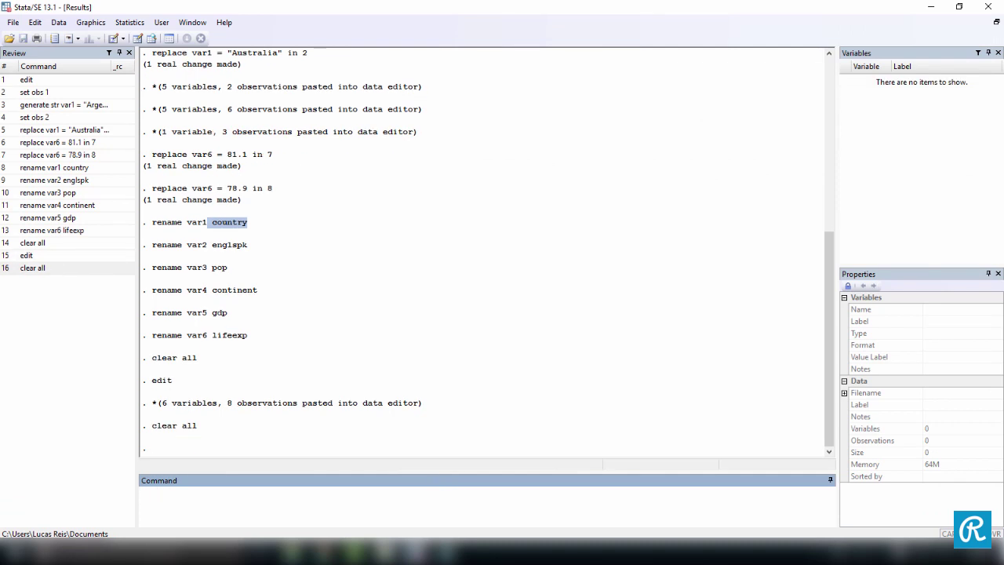
pyautogui.moveTo(447, 553)
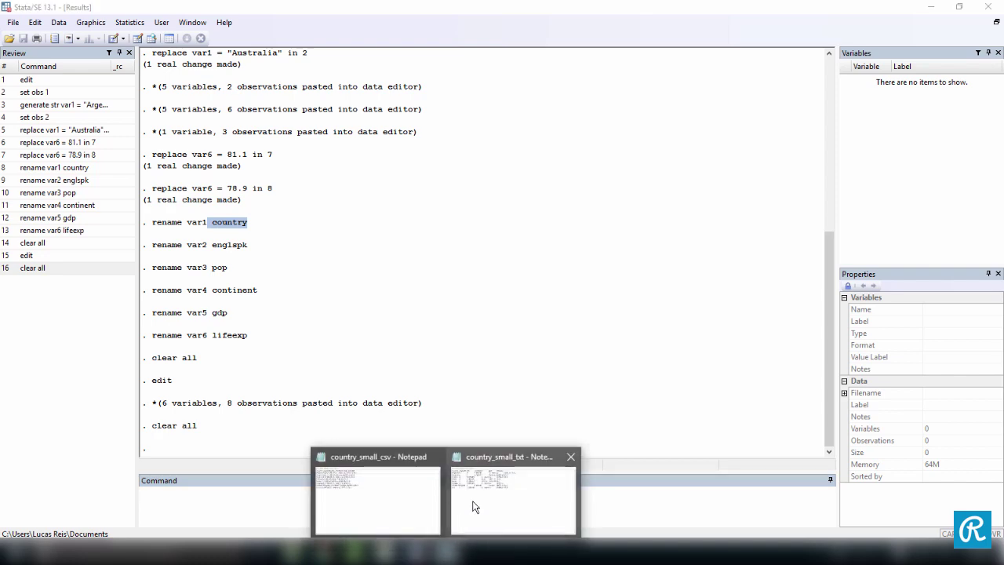
pyautogui.click(474, 506)
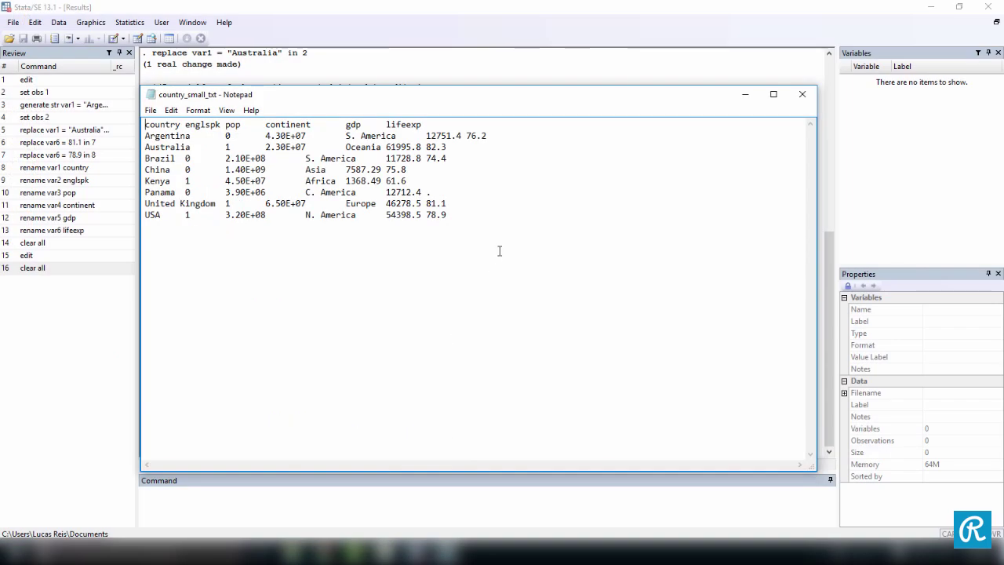
pyautogui.moveTo(490, 245); pyautogui.dragTo(146, 122)
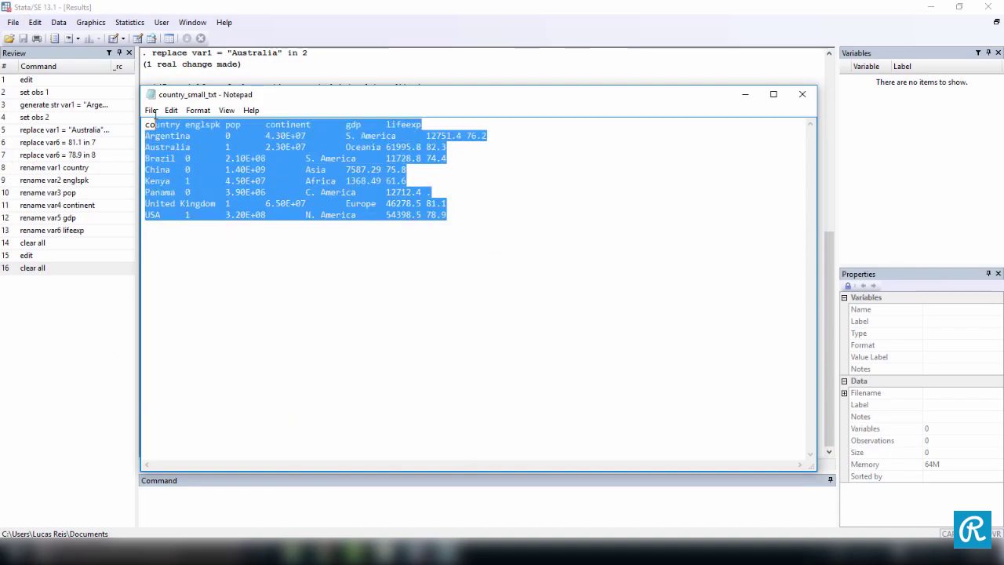
pyautogui.click(541, 257)
pyautogui.hotkey('ctrl', 'a')
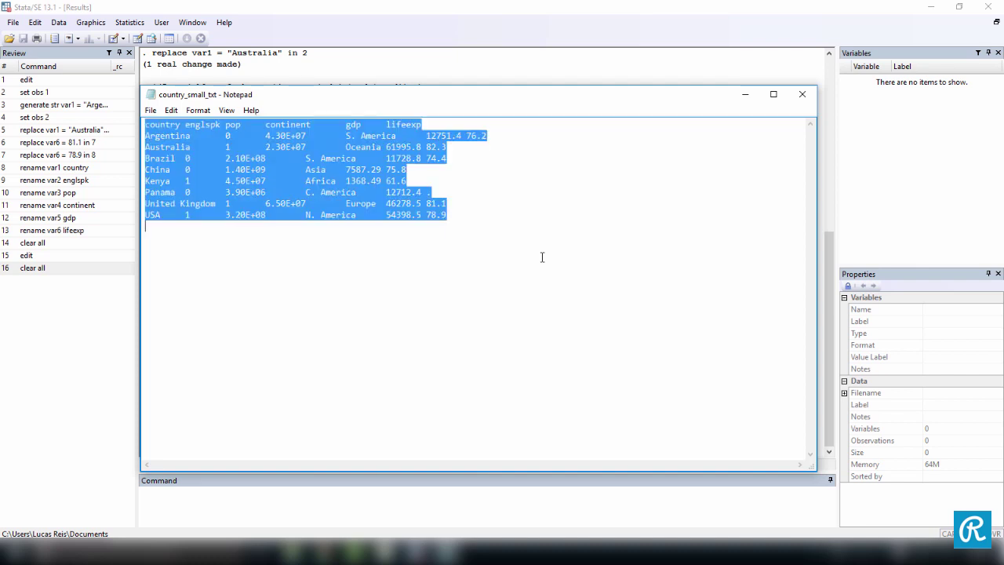
pyautogui.click(432, 516)
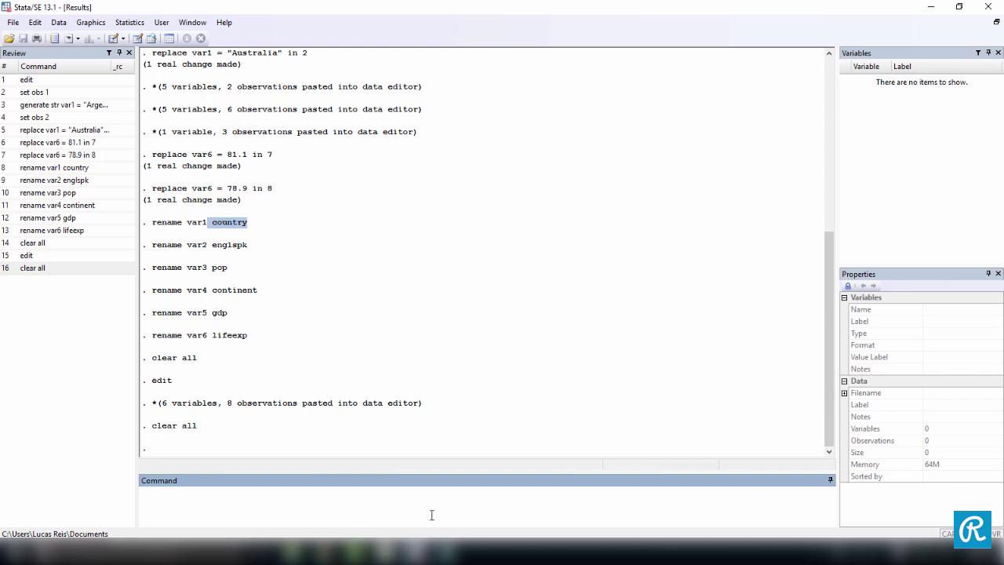
pyautogui.press('Return')
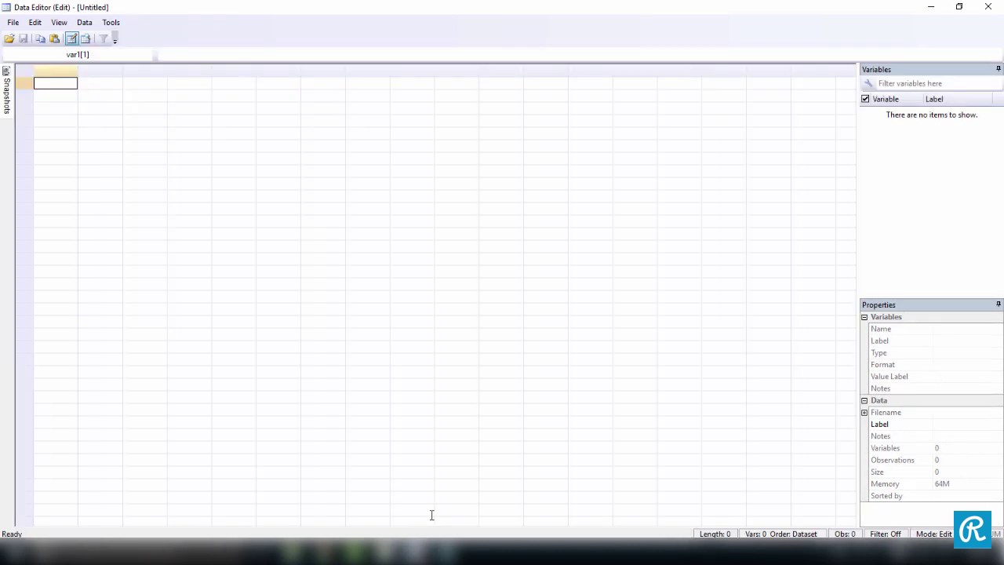
# Paste the tab-delimited table using the first row as variable names, then close the Data Editor.
pyautogui.hotkey('ctrl', 'v')
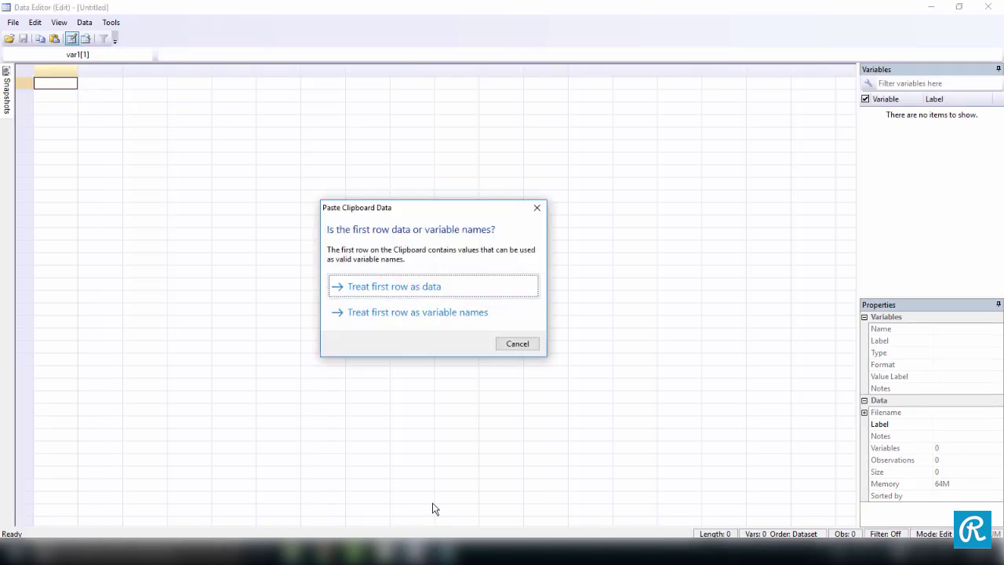
pyautogui.click(439, 316)
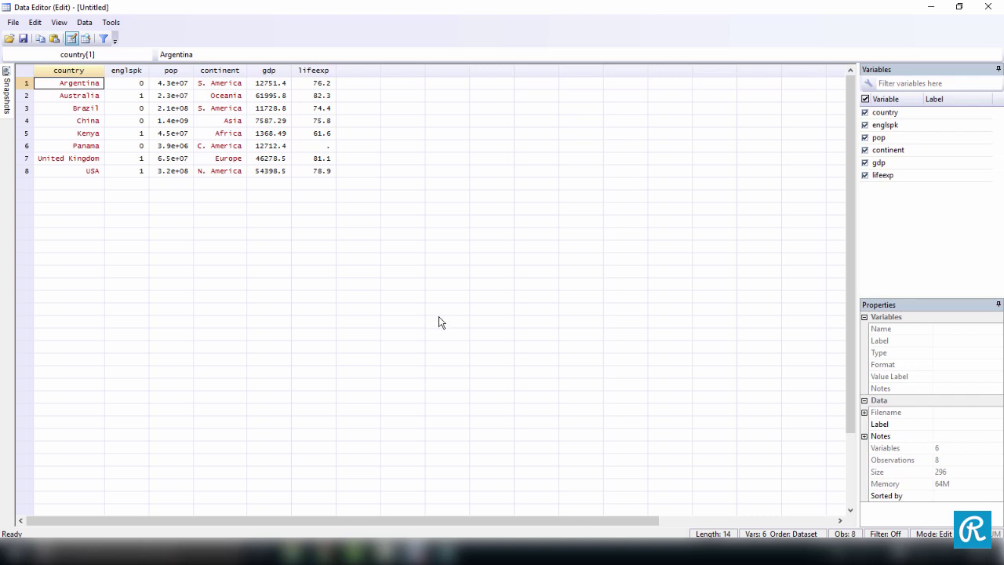
pyautogui.click(989, 7)
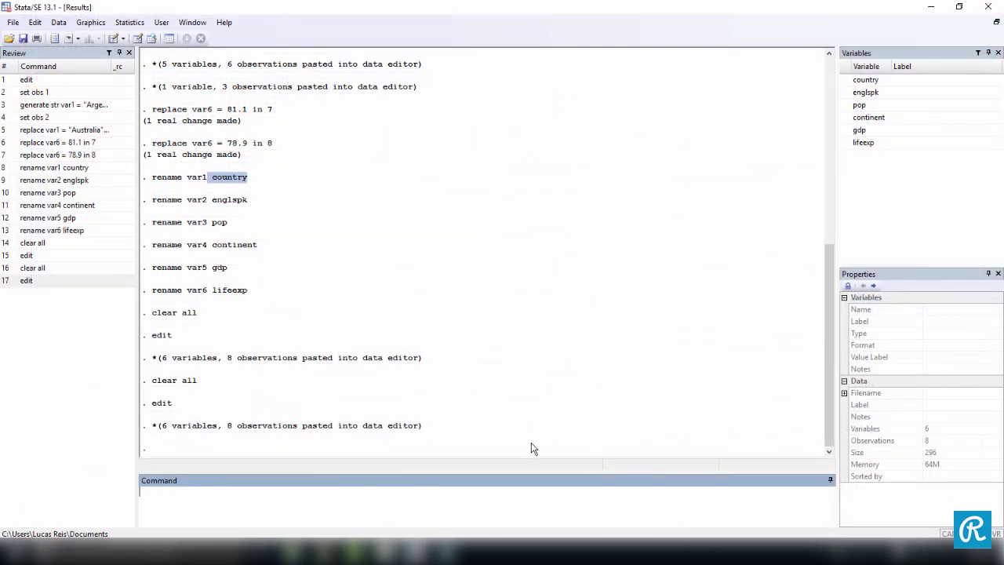
# Clear Stata's data with clear all and close the tab-delimited text file in Notepad.
pyautogui.click(535, 488)
pyautogui.write('clear all')
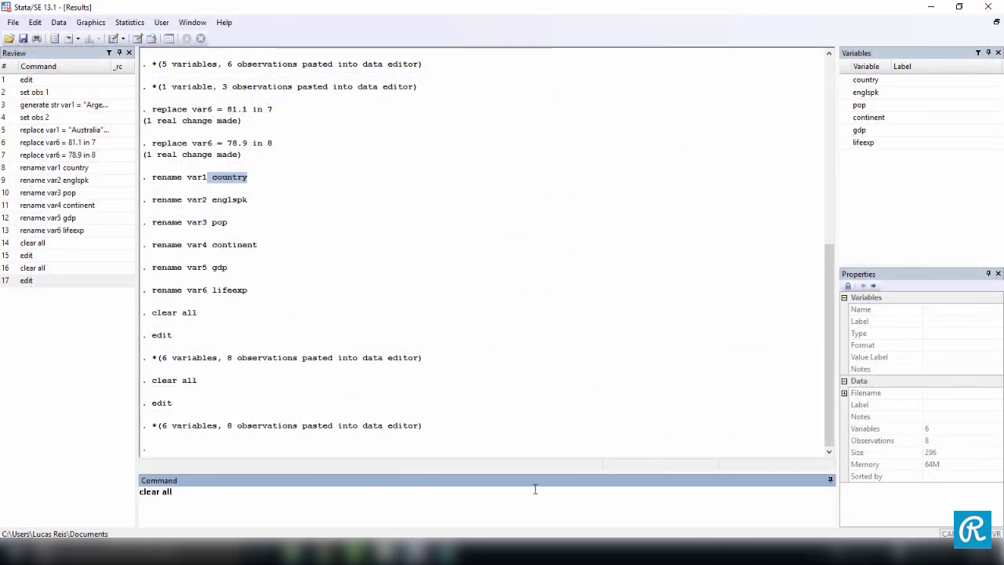
pyautogui.press('Return')
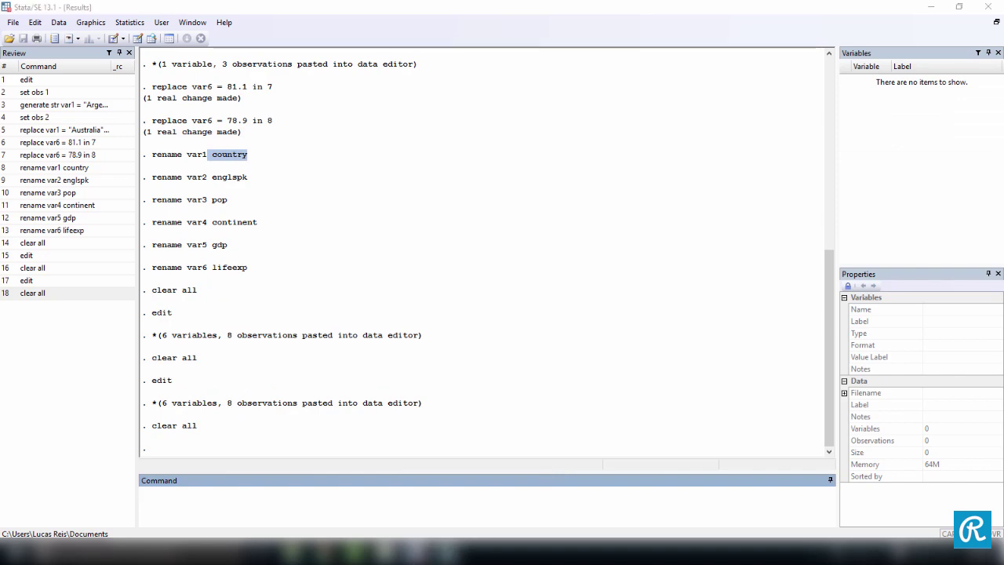
pyautogui.moveTo(448, 553)
pyautogui.click(571, 457)
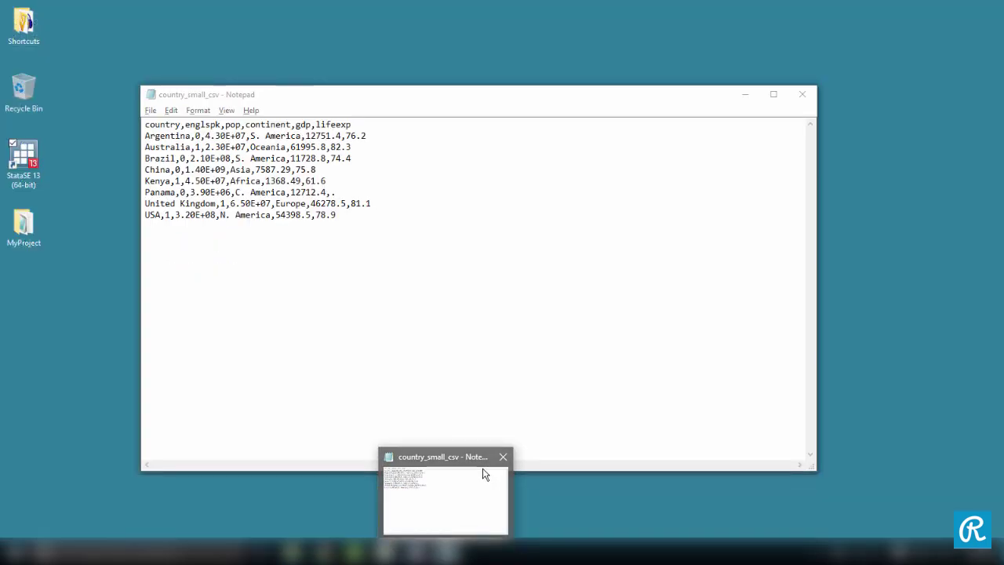
# Select and copy the entire comma-separated country table in country_small_csv.
pyautogui.click(484, 473)
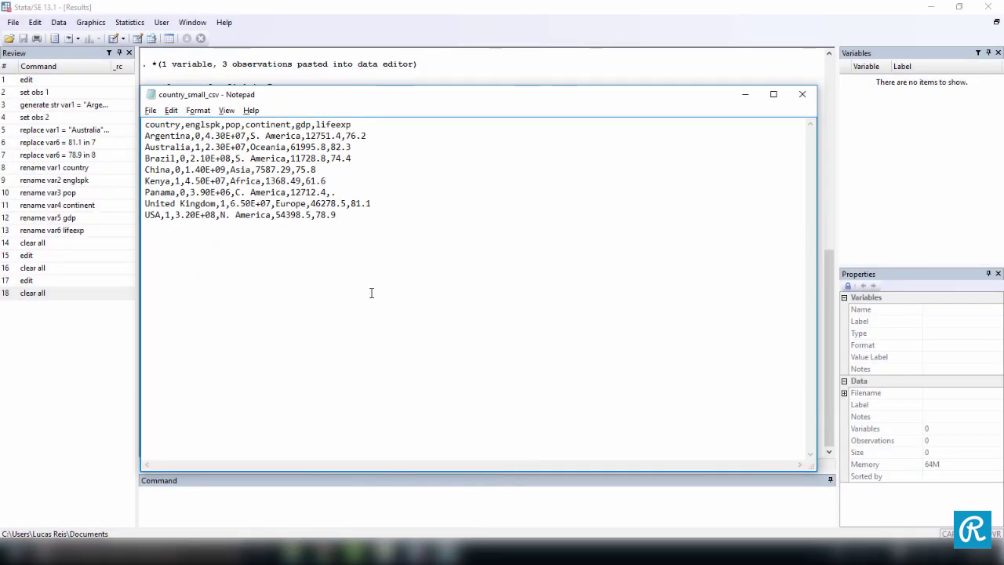
pyautogui.moveTo(403, 258); pyautogui.dragTo(138, 113)
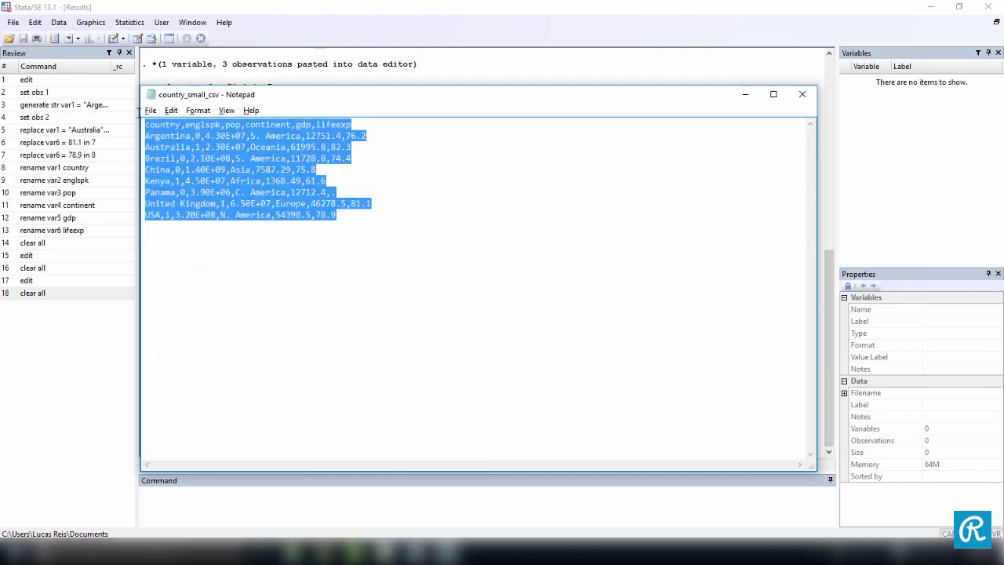
pyautogui.click(161, 130)
pyautogui.moveTo(181, 126); pyautogui.dragTo(187, 126)
pyautogui.click(192, 135)
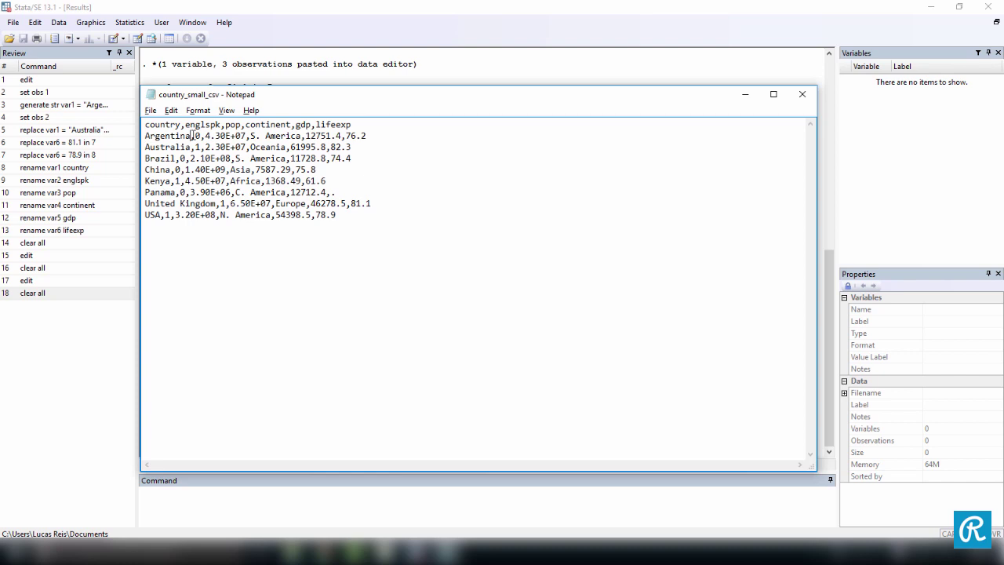
pyautogui.moveTo(359, 224); pyautogui.dragTo(142, 120)
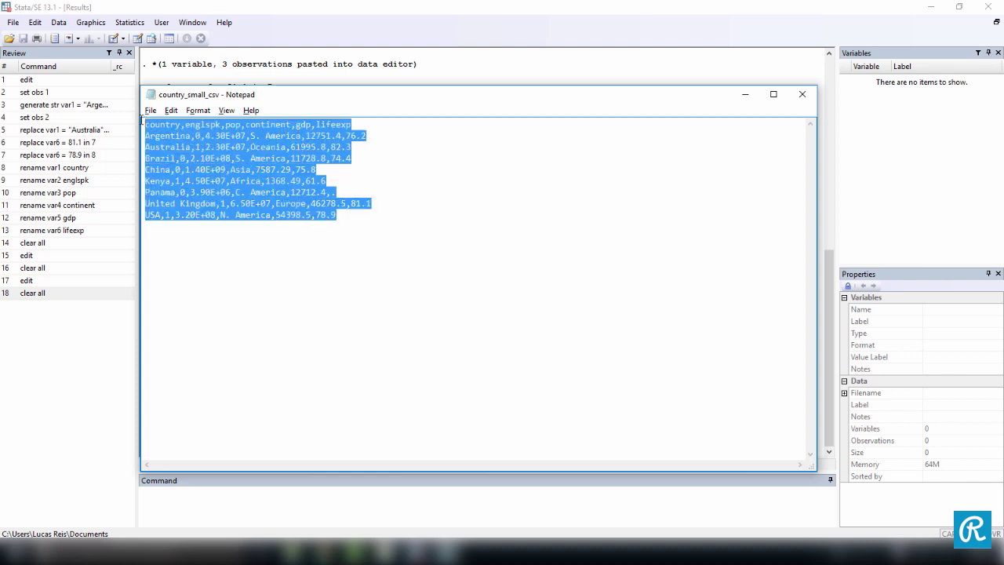
pyautogui.rightClick(185, 147)
pyautogui.click(144, 180)
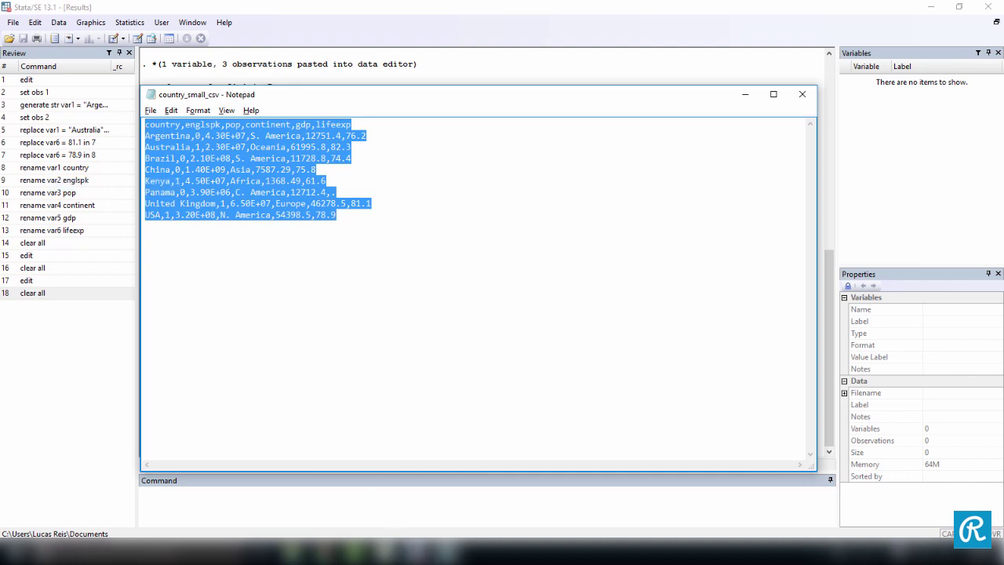
pyautogui.click(426, 513)
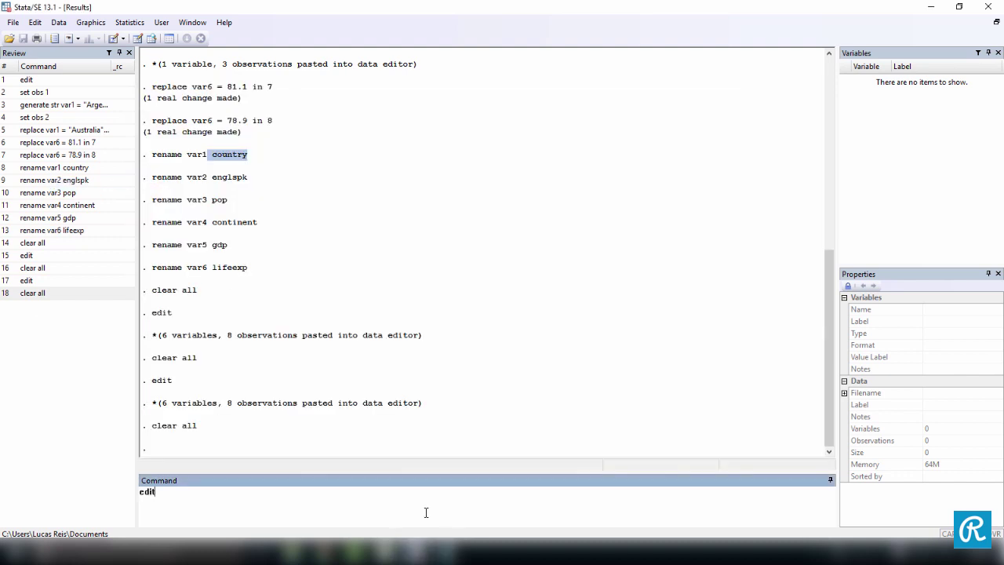
# Run edit and paste the CSV rows with the first row as variable names.
pyautogui.press('Return')
pyautogui.hotkey('ctrl', 'v')
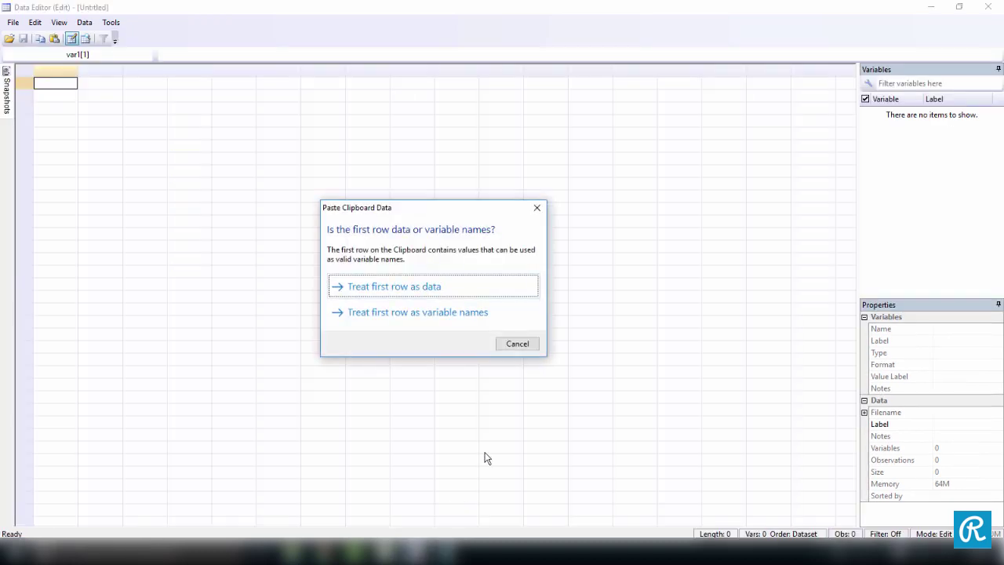
pyautogui.click(452, 318)
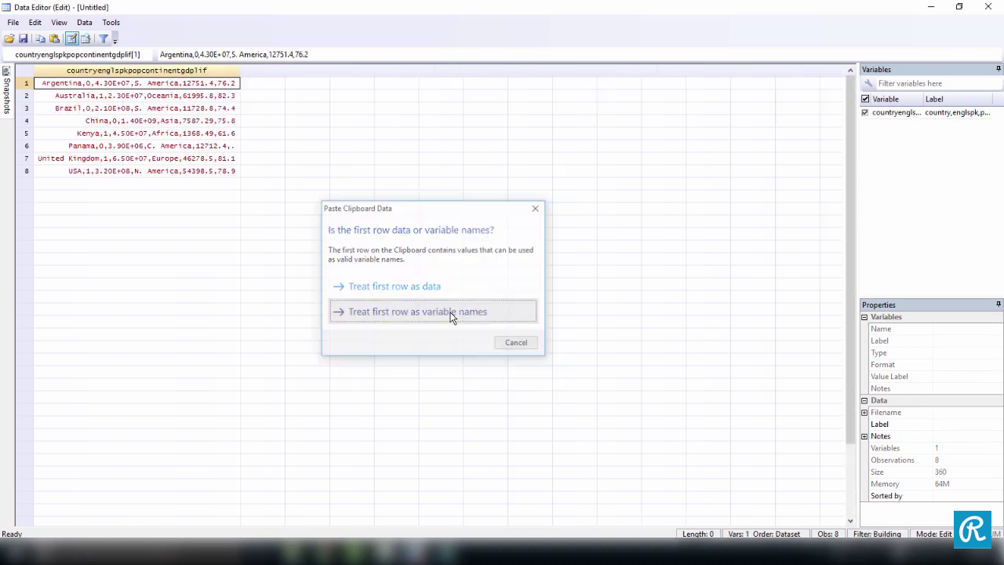